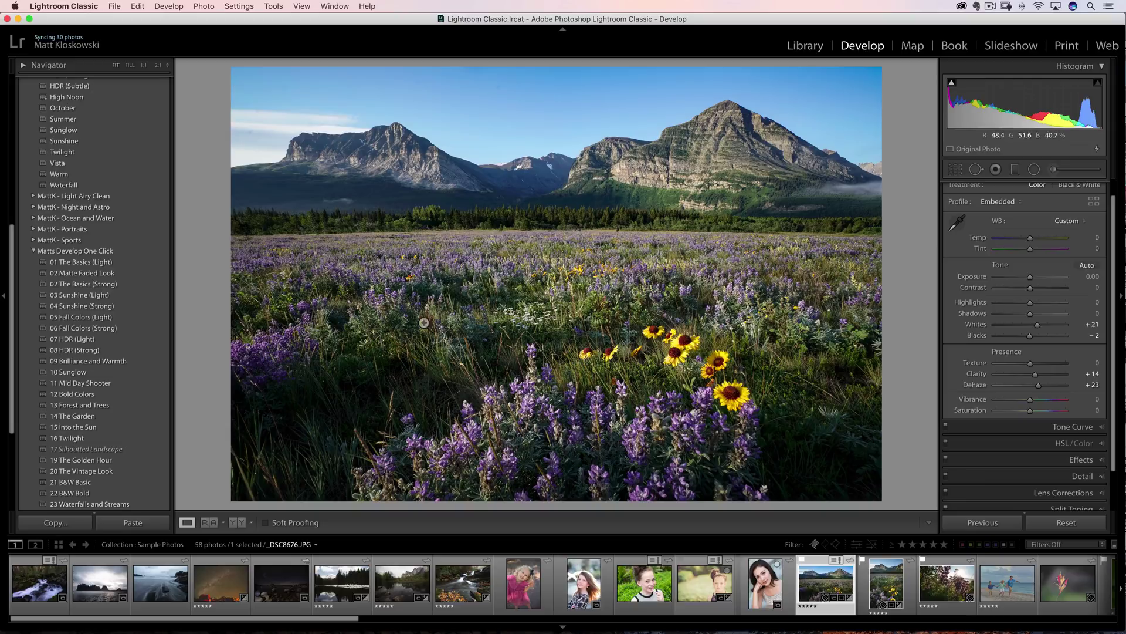
# Step: Scroll the Develop panels, expand Calibration, then return to the Basic adjustments
pyautogui.scroll(2, 1061, 240)
pyautogui.scroll(-1, 1045, 231)
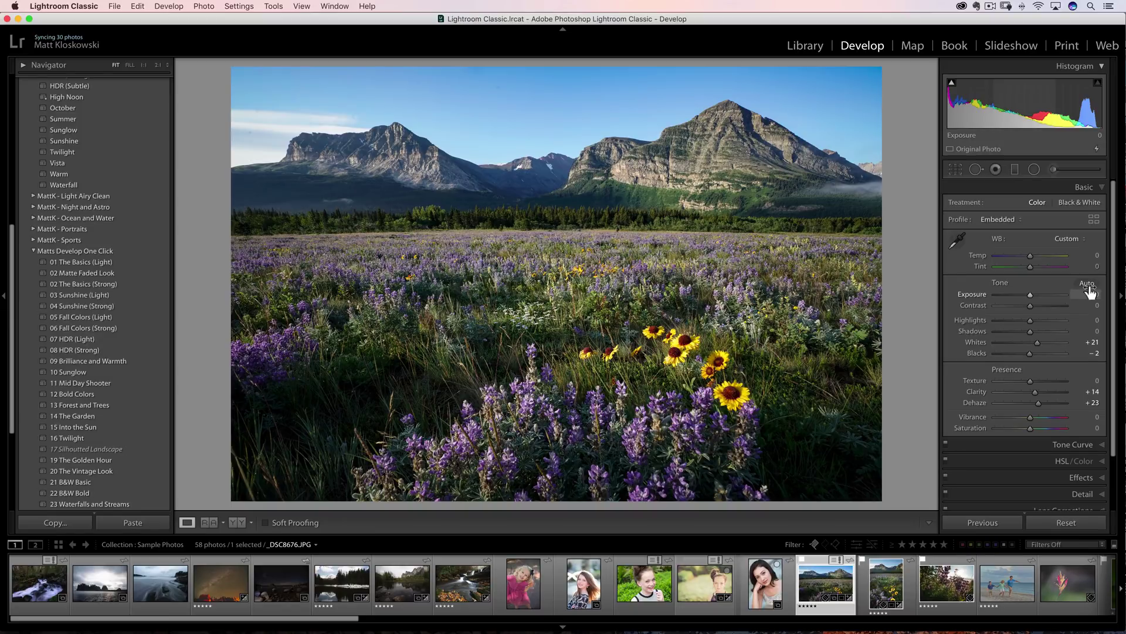
pyautogui.scroll(-5, 1088, 291)
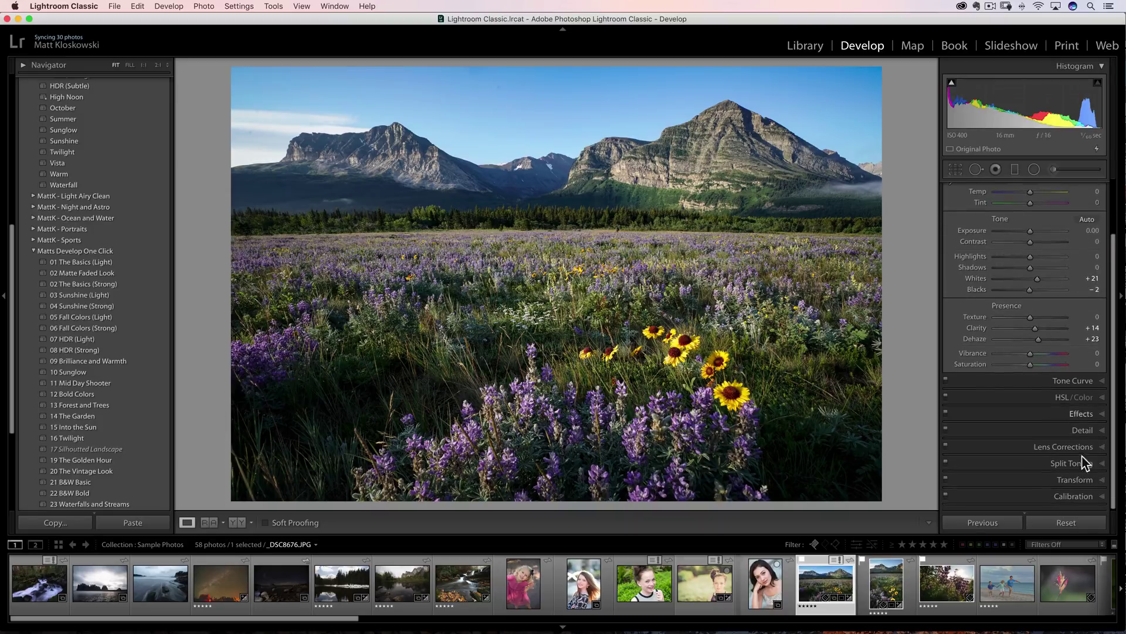
pyautogui.click(1064, 497)
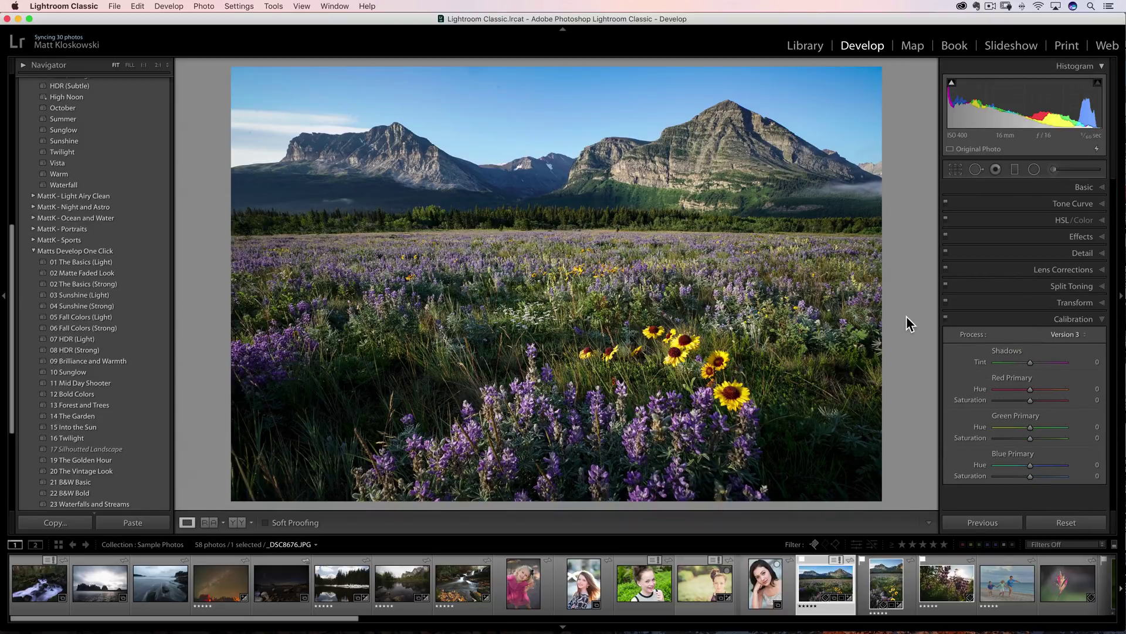
pyautogui.click(1078, 186)
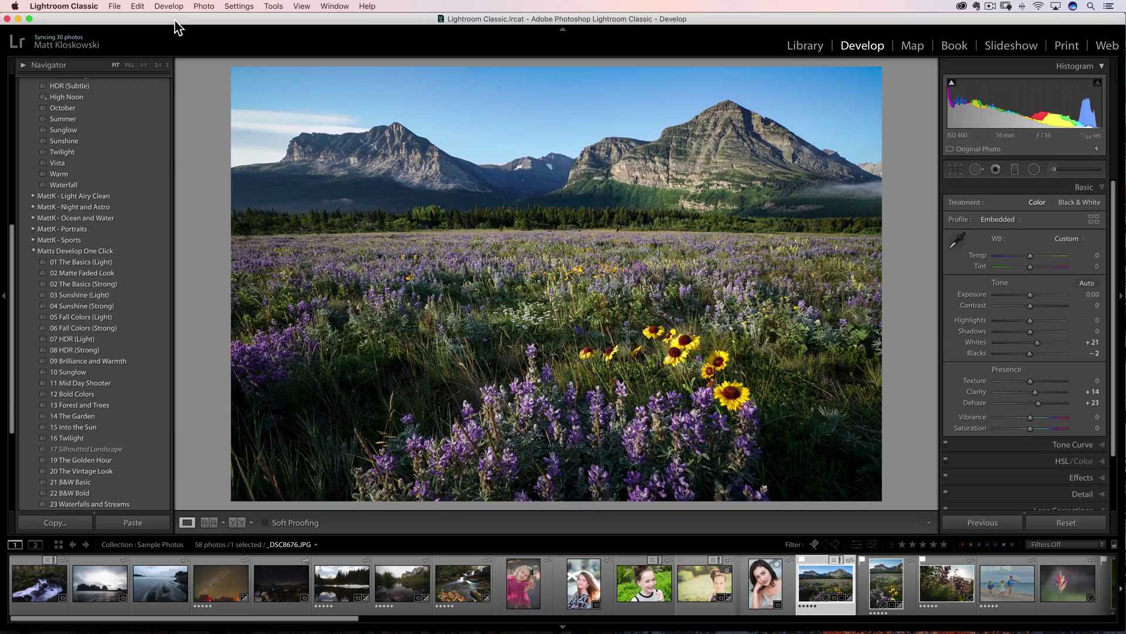
# Step: Look in the File menu for Import Develop Presets without choosing it, then browse the profiles
pyautogui.click(114, 6)
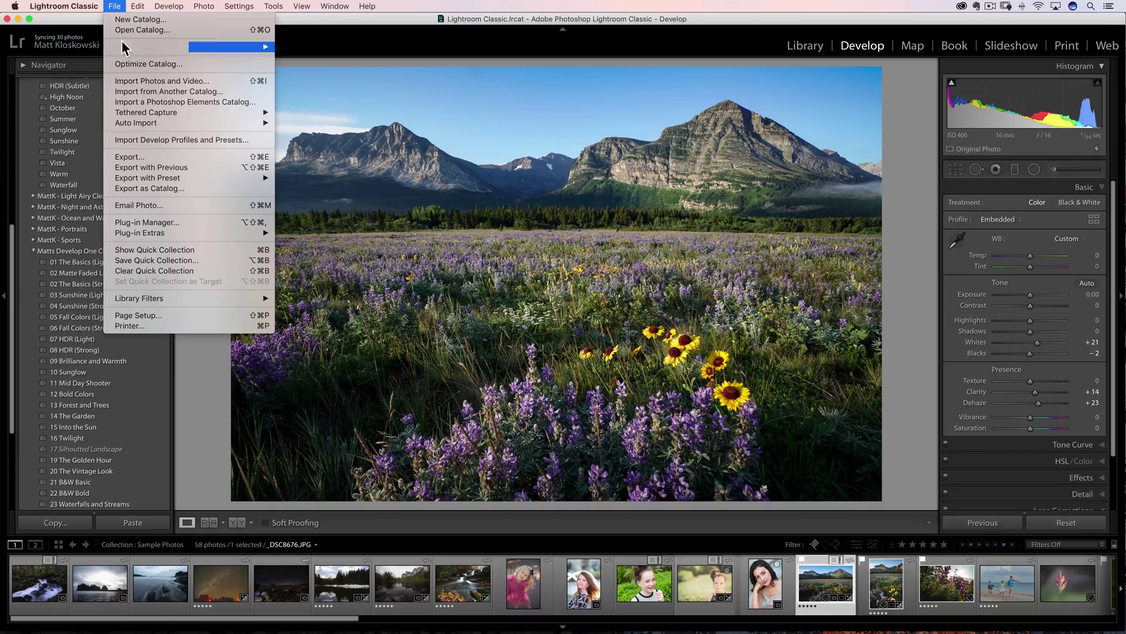
pyautogui.click(113, 7)
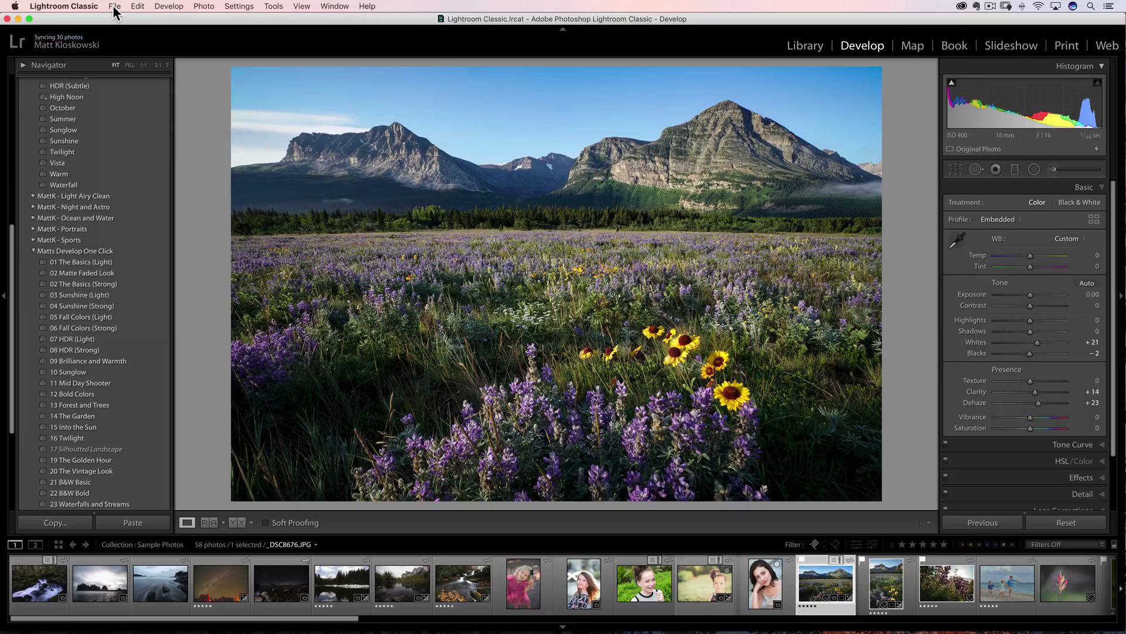
pyautogui.click(115, 8)
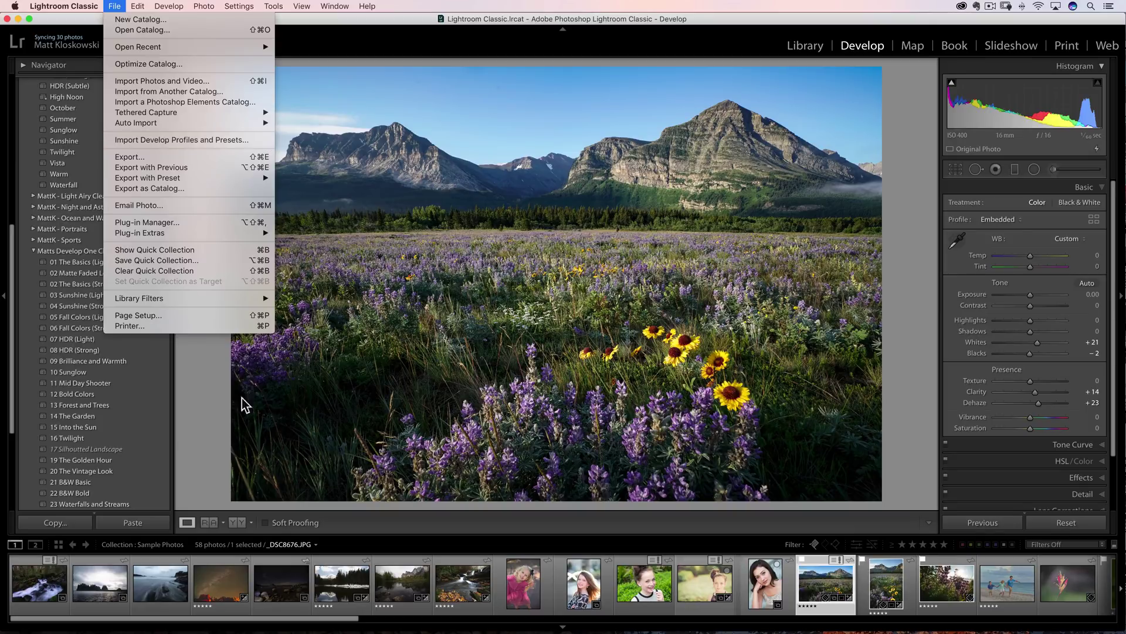
pyautogui.click(217, 396)
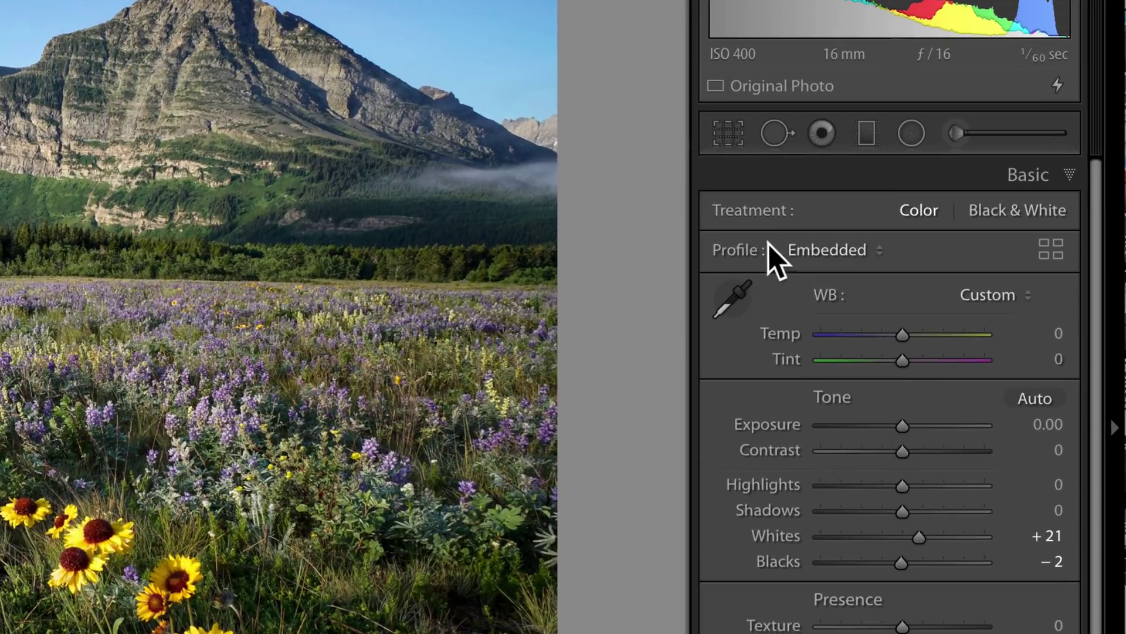
pyautogui.click(1045, 251)
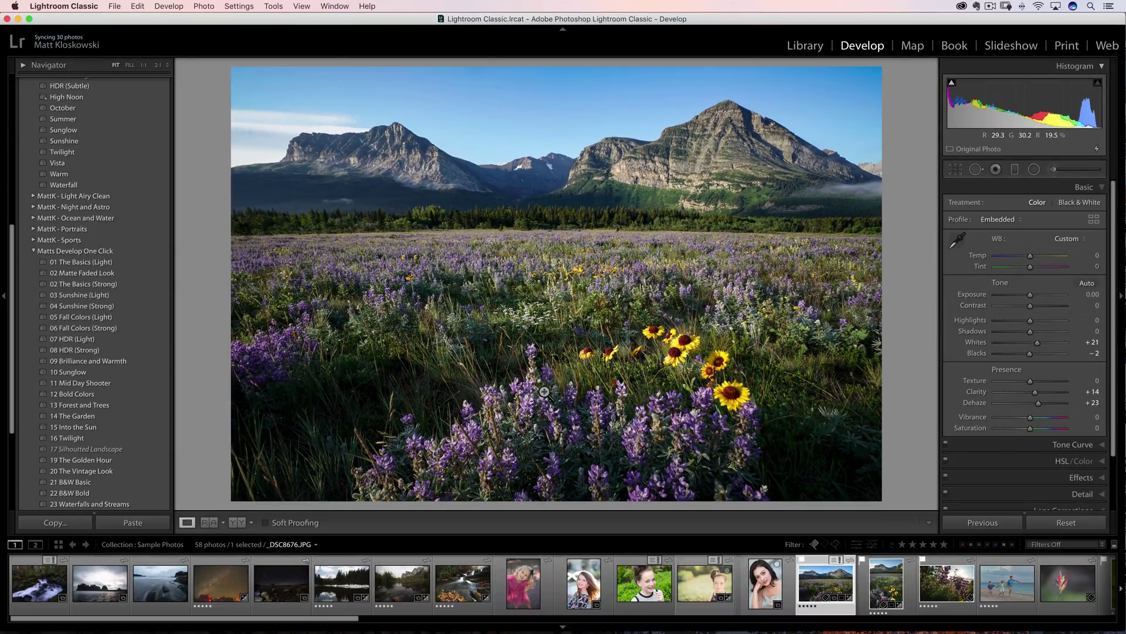
# Step: Switch to Safari and scroll the mattk.com page to 'What Makes These Presets Different?'
pyautogui.moveTo(478, 627)
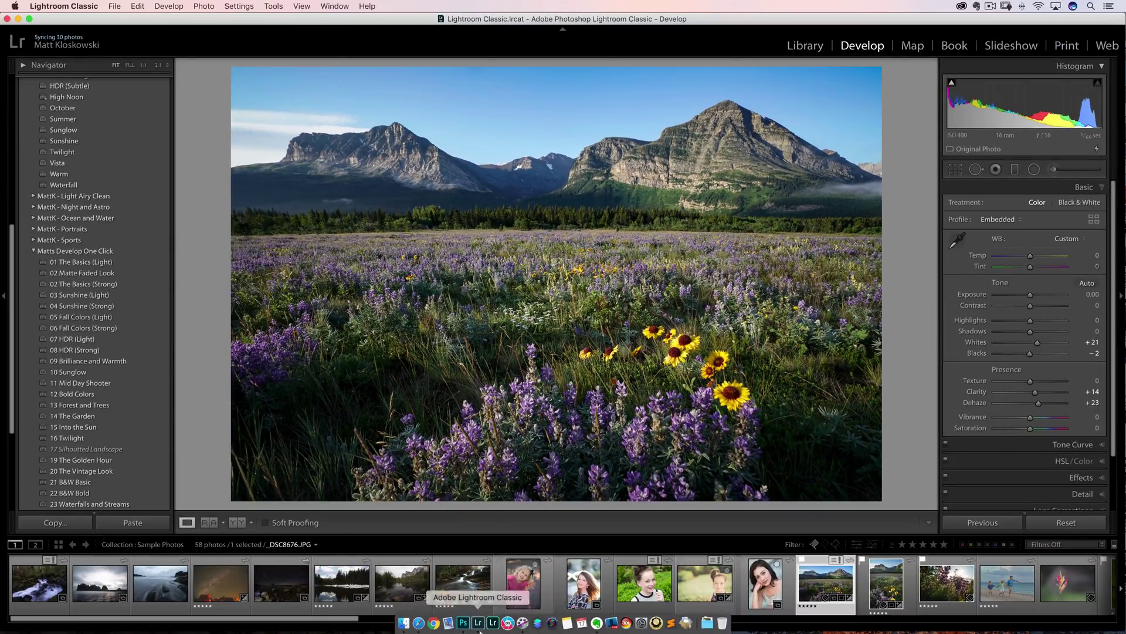
pyautogui.click(419, 623)
pyautogui.scroll(-15, 522, 356)
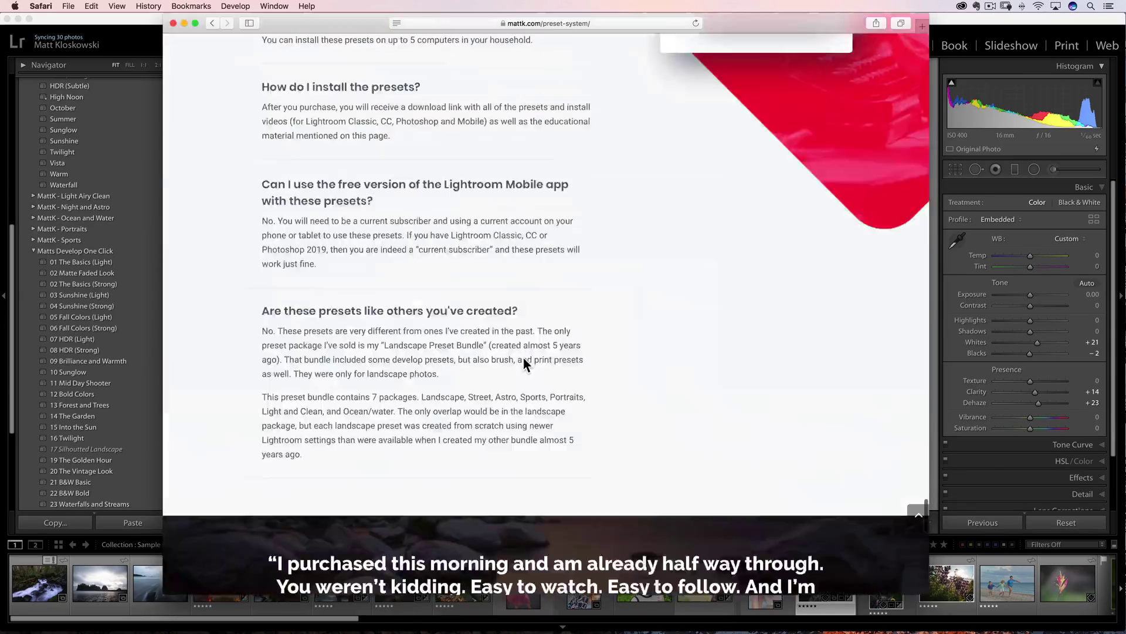
pyautogui.scroll(20, 523, 356)
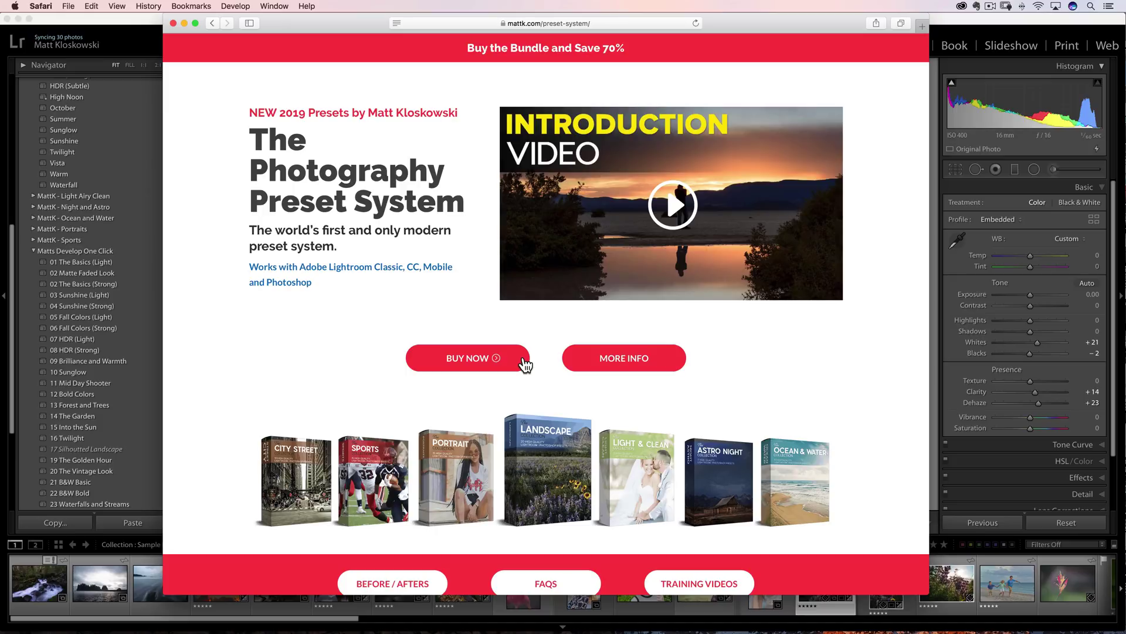
pyautogui.scroll(-3, 523, 364)
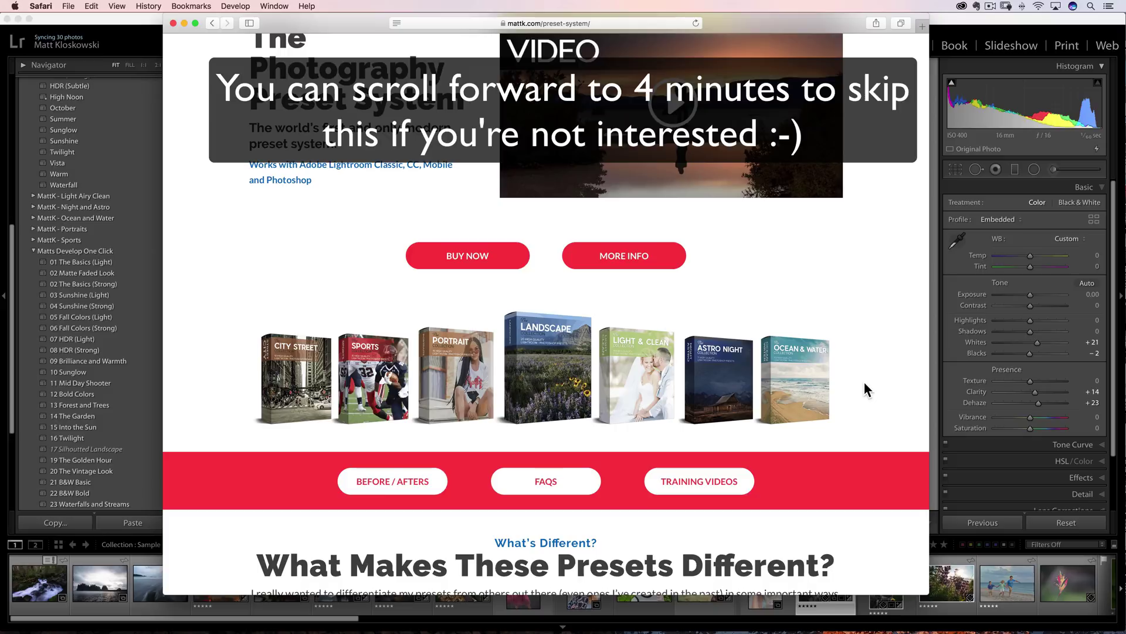
pyautogui.scroll(-5, 867, 389)
pyautogui.scroll(-8, 865, 384)
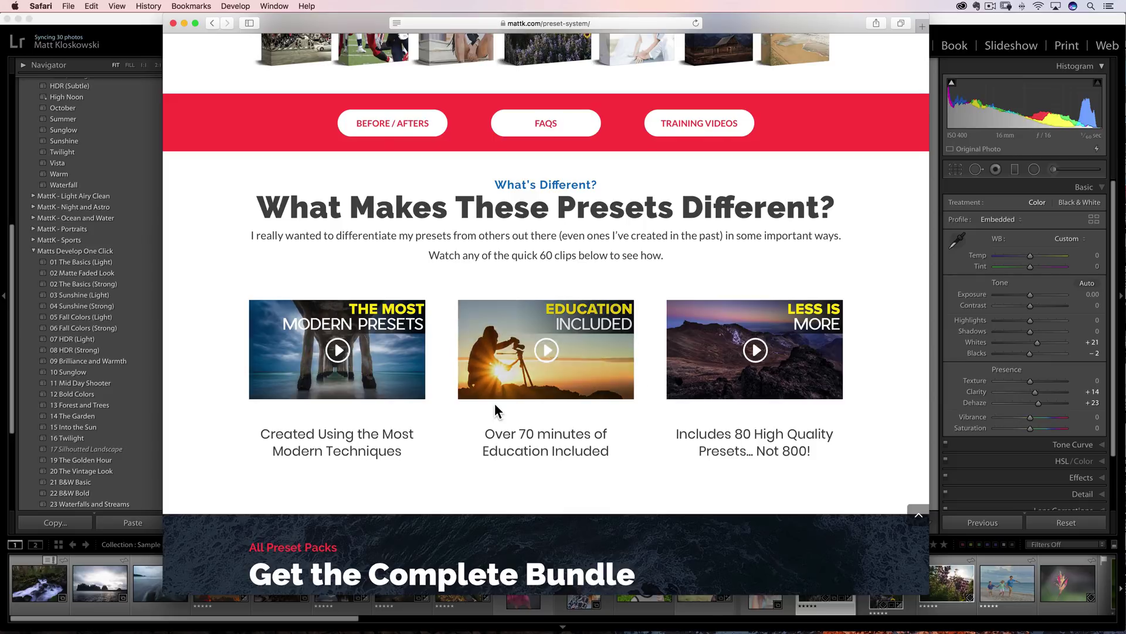
# Step: Scroll down to View More Samples for more before-and-after shots, then return to Lightroom Classic
pyautogui.scroll(-7, 496, 406)
pyautogui.scroll(-10, 495, 406)
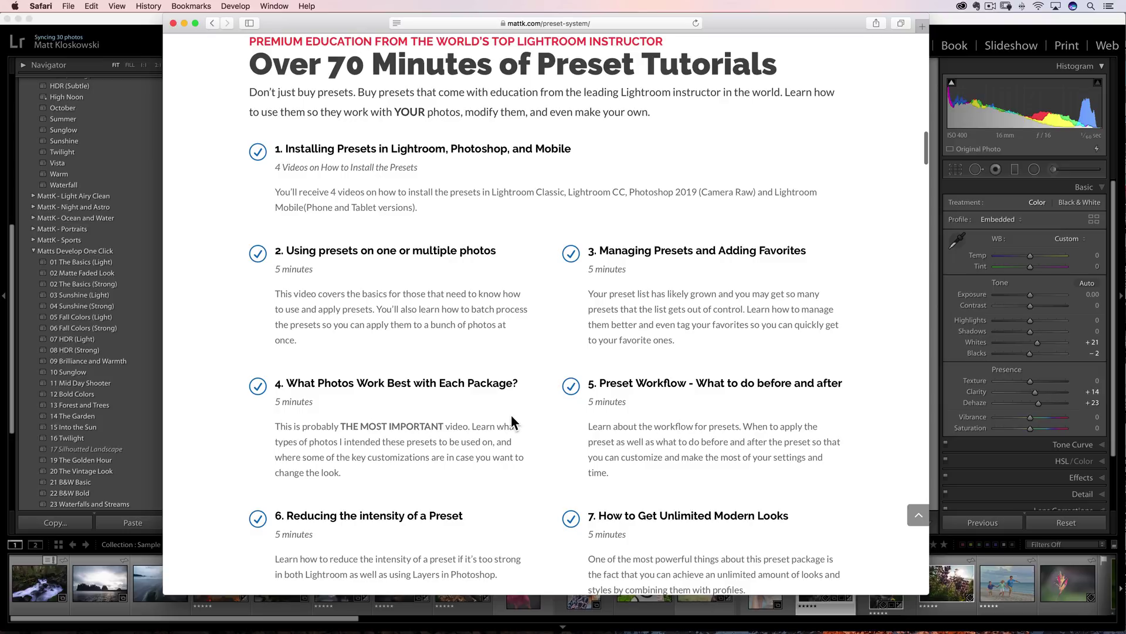
pyautogui.scroll(-1, 510, 418)
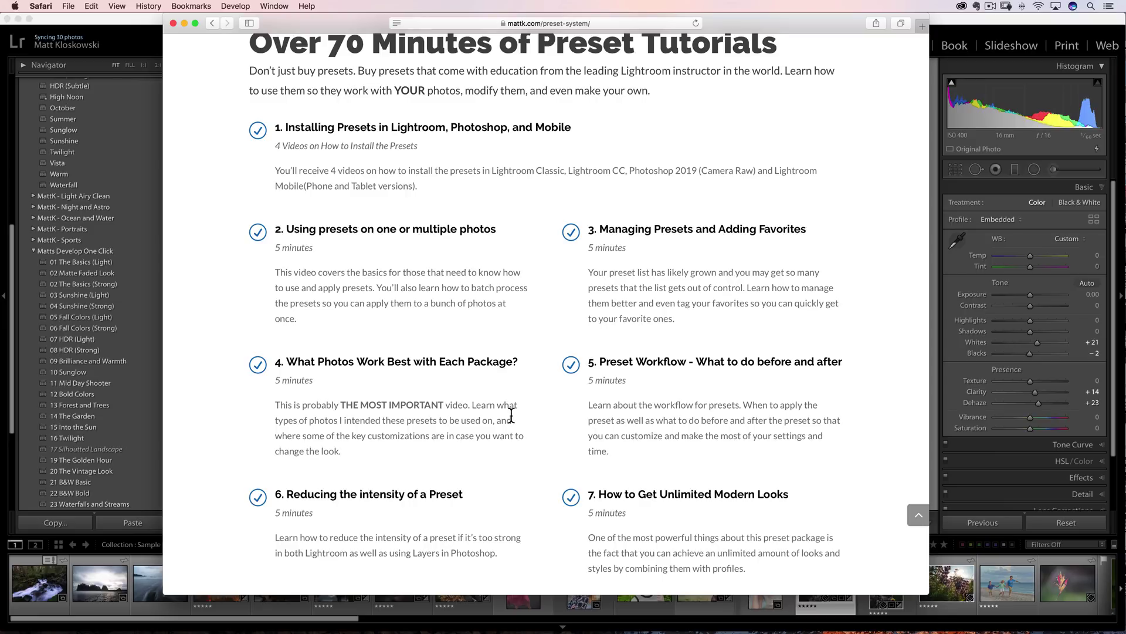
pyautogui.scroll(1, 511, 414)
pyautogui.scroll(-10, 511, 414)
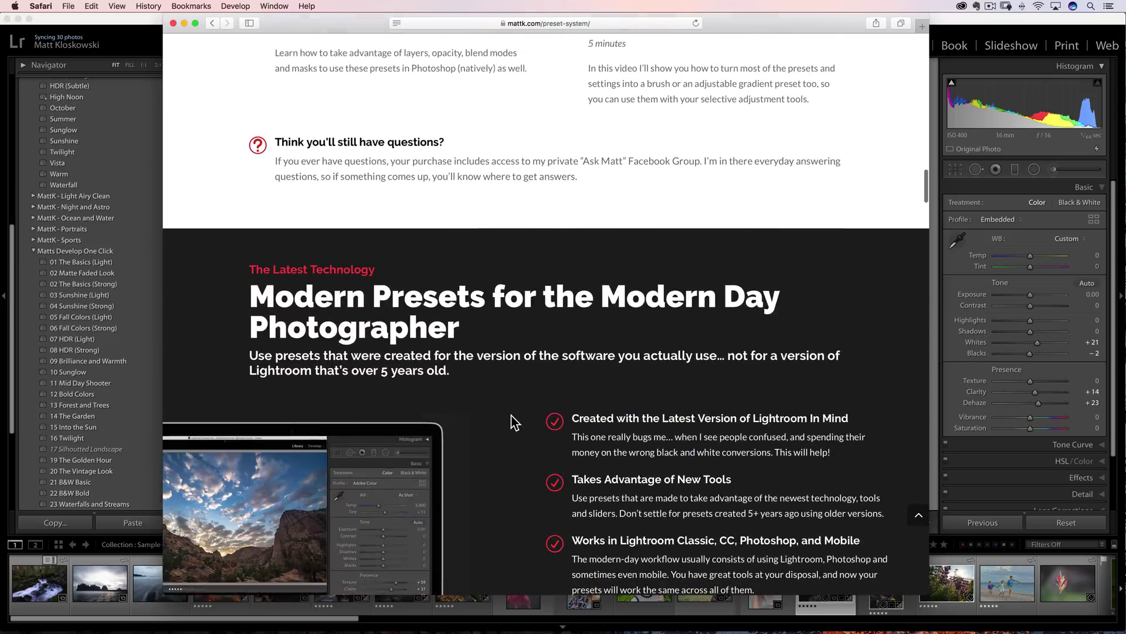
pyautogui.scroll(-15, 511, 414)
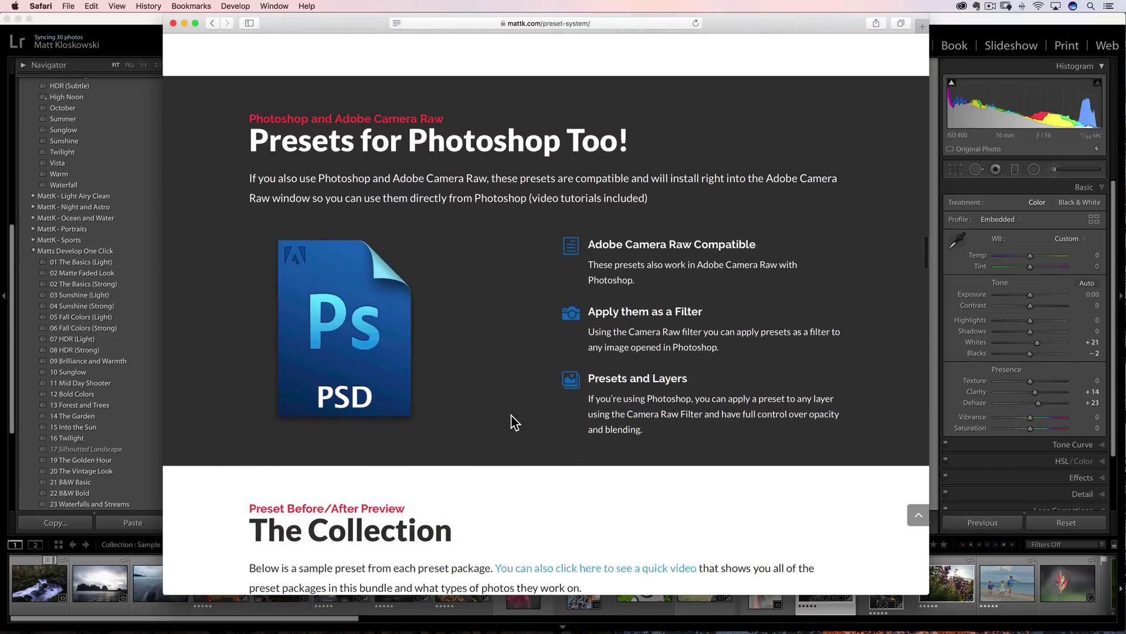
pyautogui.scroll(-15, 514, 422)
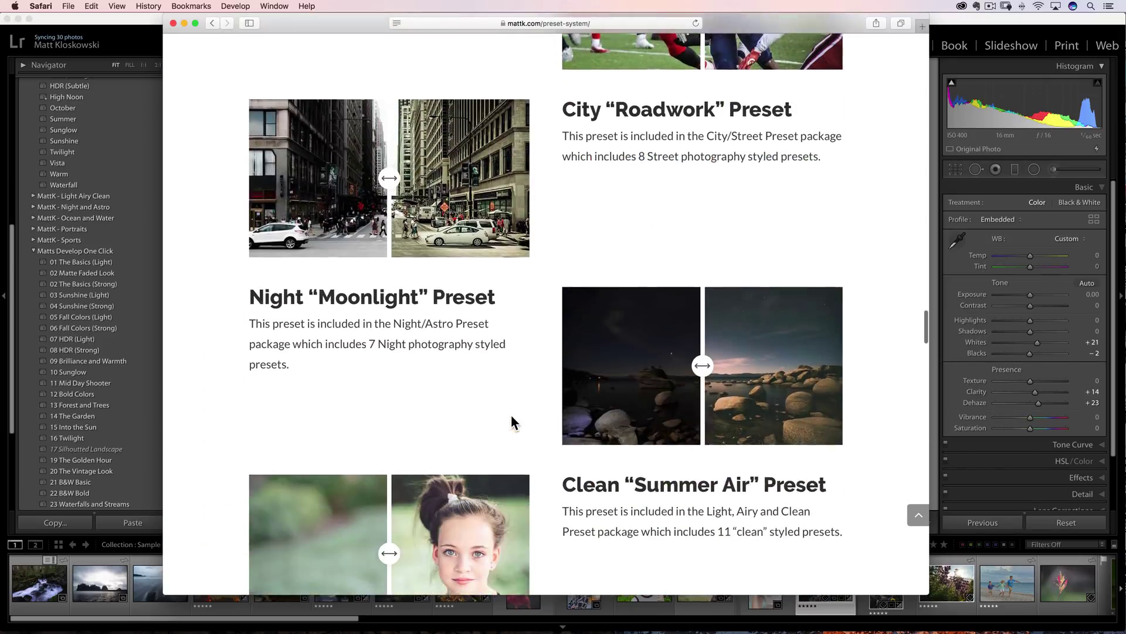
pyautogui.scroll(-8, 511, 420)
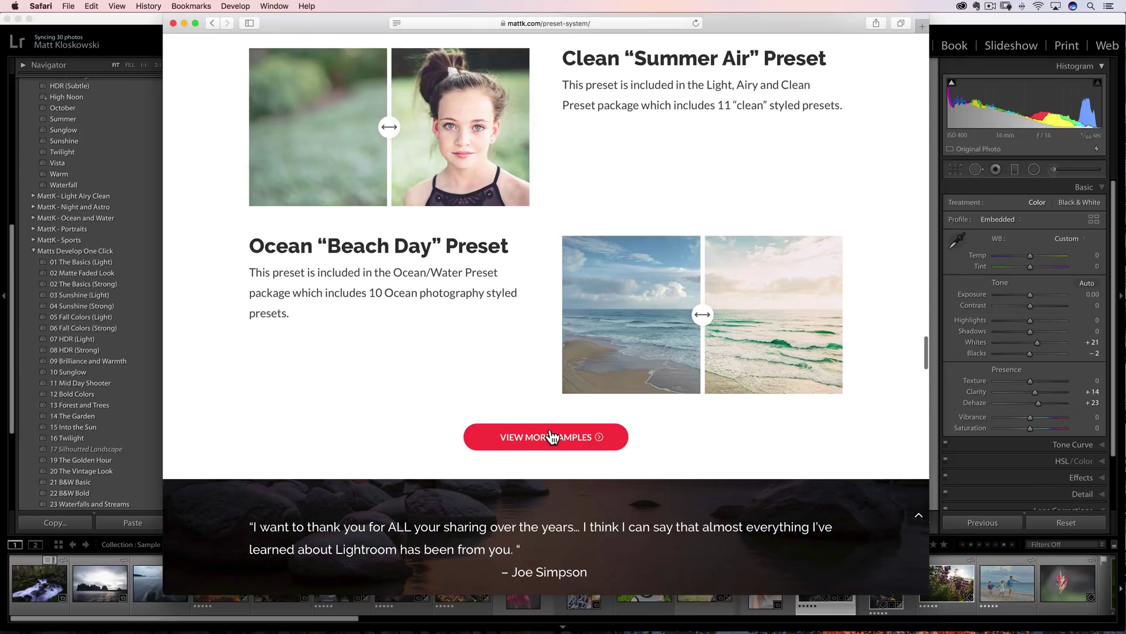
pyautogui.click(549, 437)
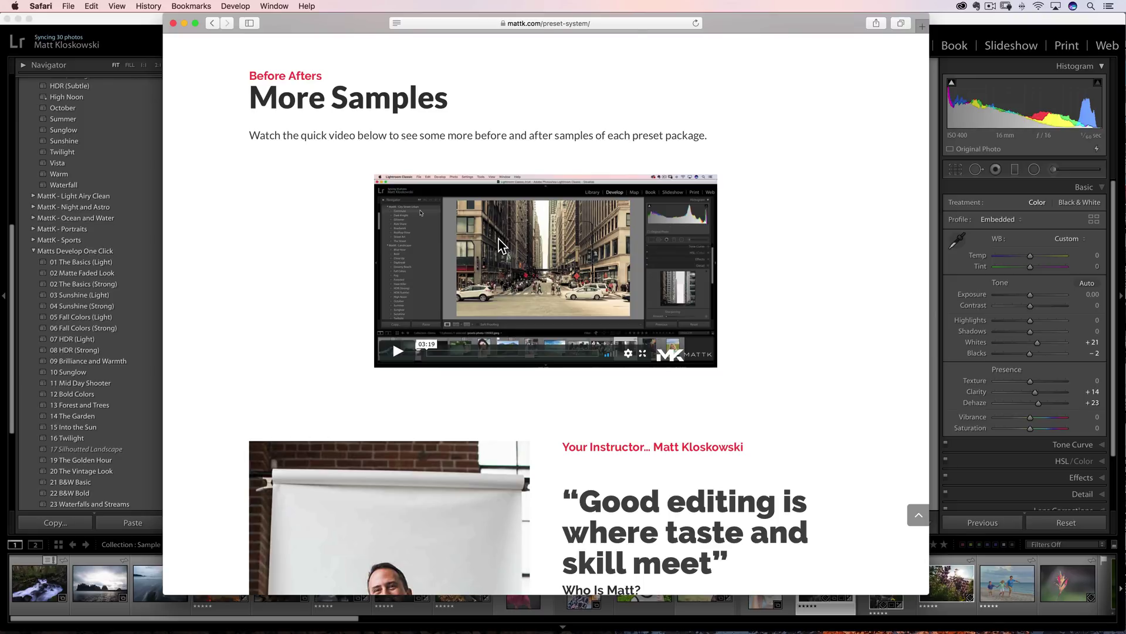
pyautogui.click(145, 26)
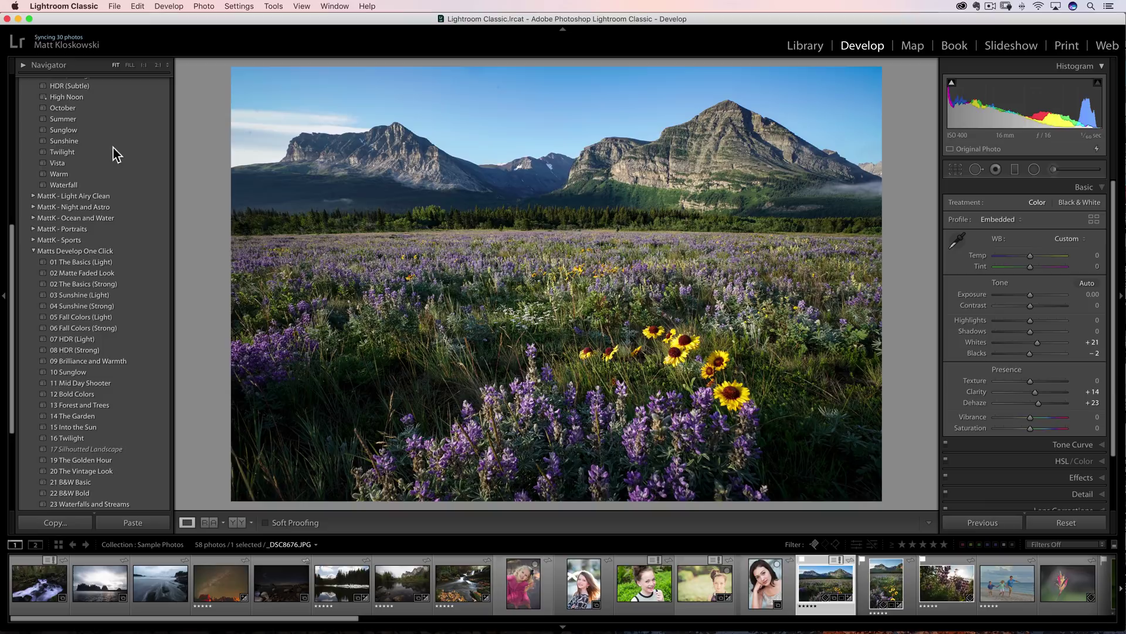
# Step: Mark the Haze Killer preset as a favorite
pyautogui.scroll(10, 112, 206)
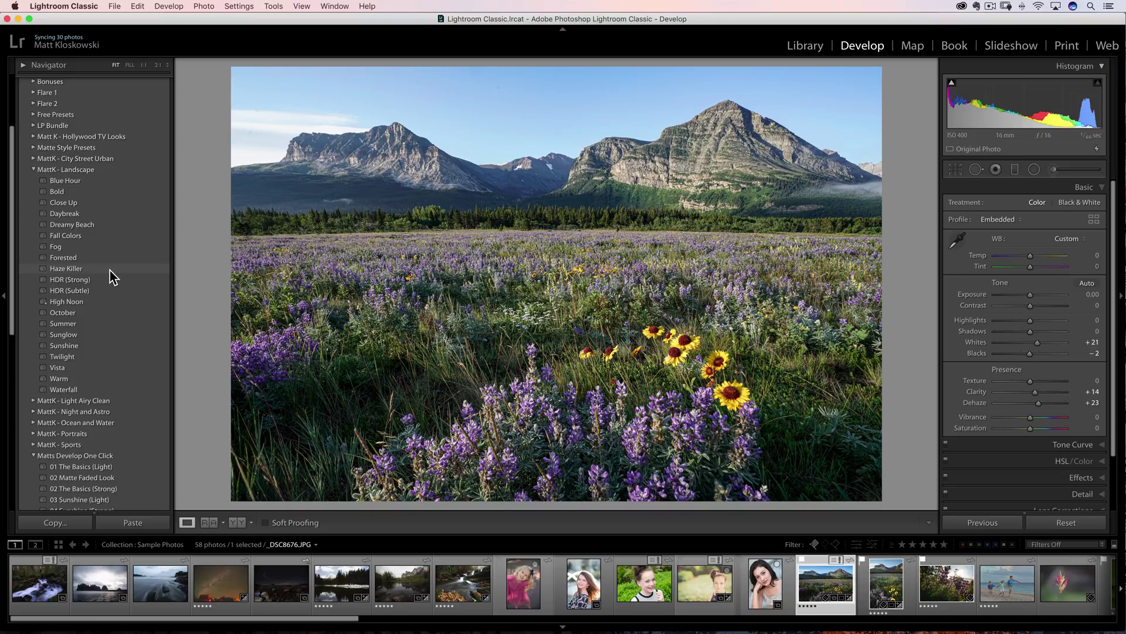
pyautogui.rightClick(110, 270)
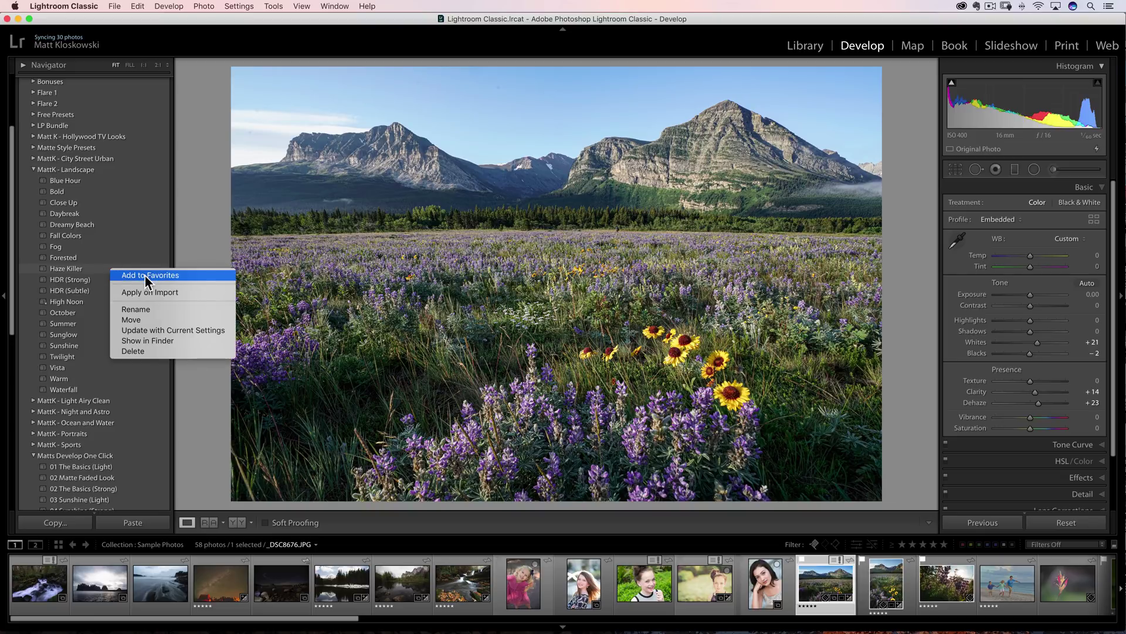
pyautogui.click(189, 273)
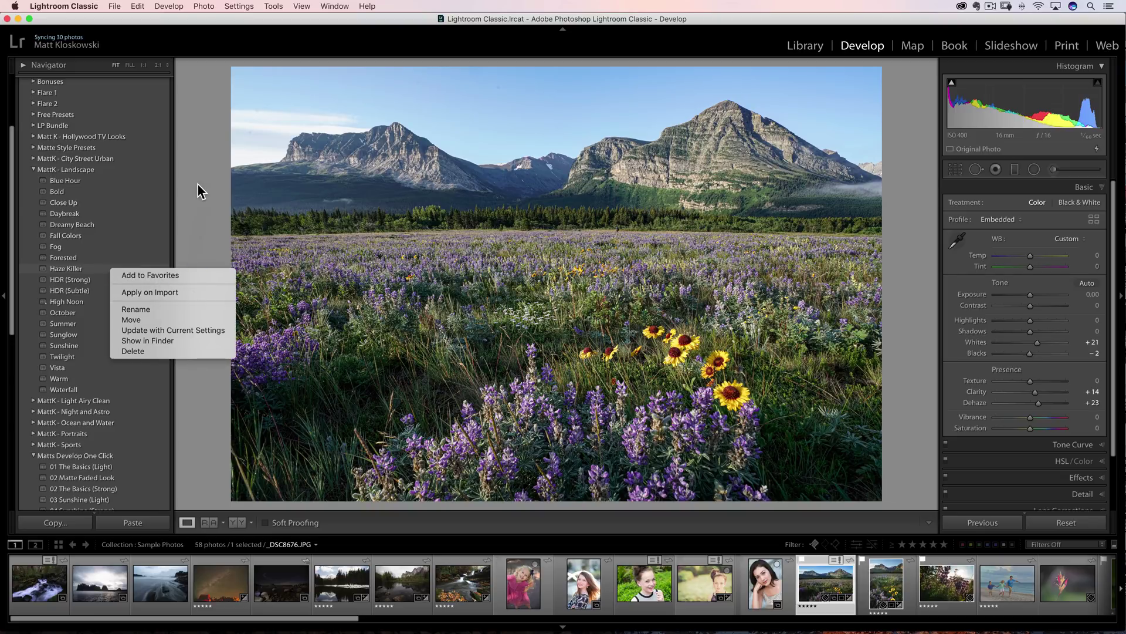
# Step: Review the High Noon preset's options under Favorites without changing anything
pyautogui.scroll(4, 111, 282)
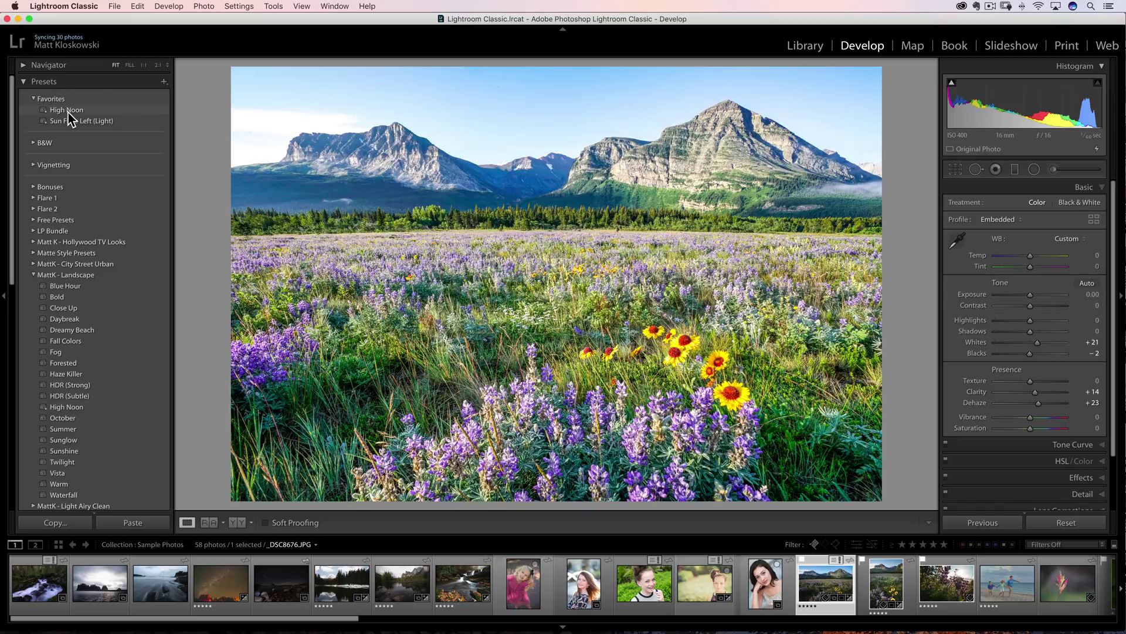
pyautogui.rightClick(69, 112)
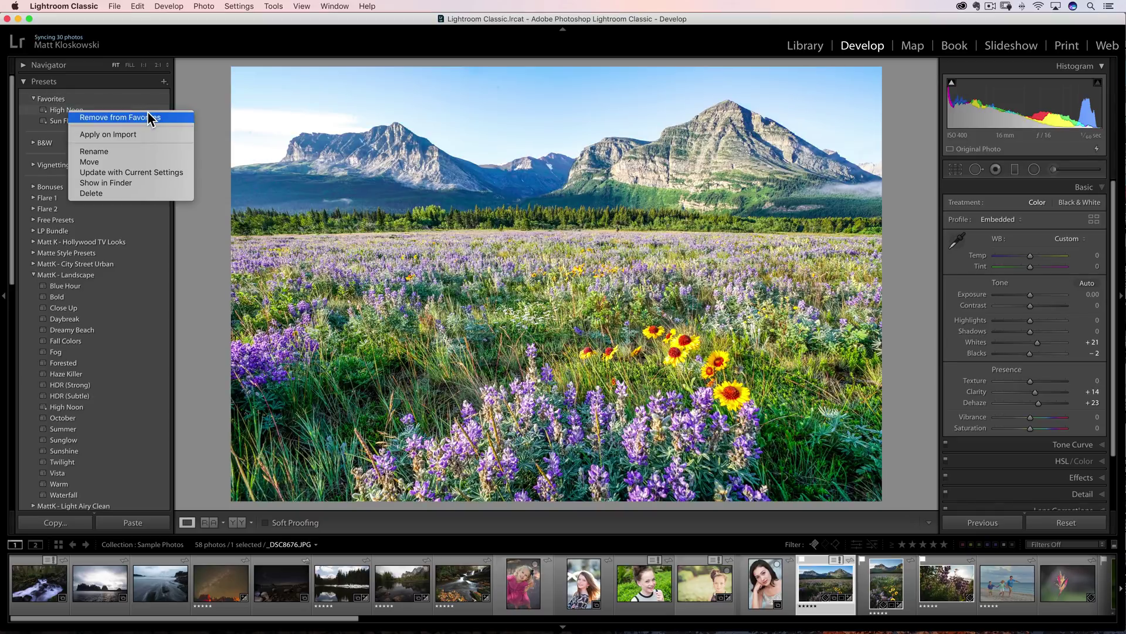
pyautogui.click(203, 100)
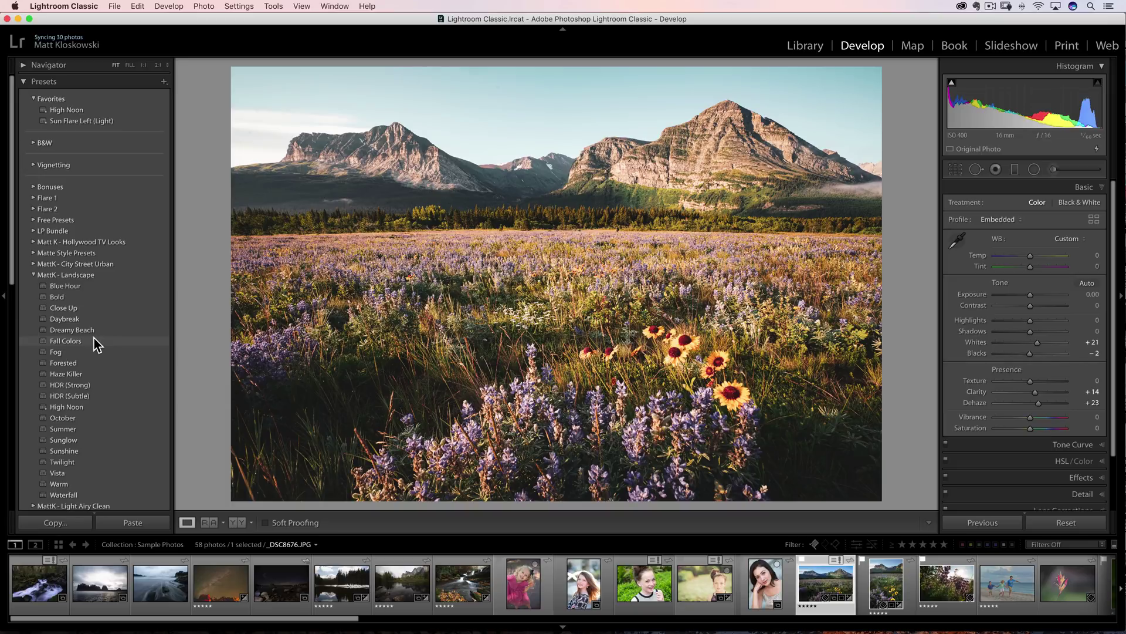
# Step: Set the Fall Colors preset to Apply on Import and check the File menu's import options
pyautogui.rightClick(94, 338)
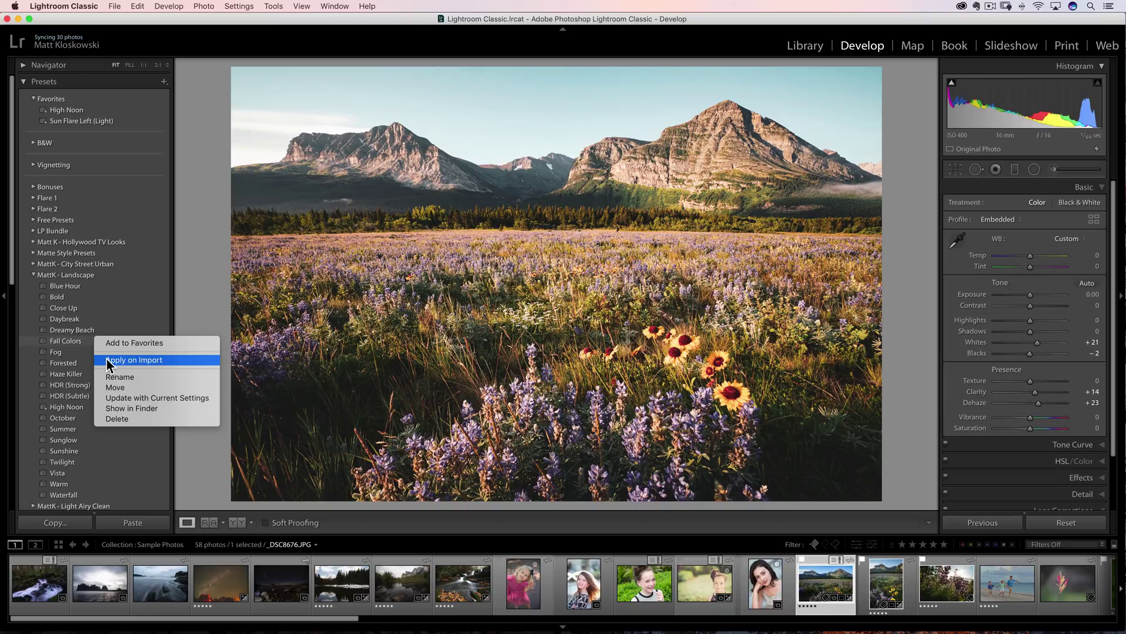
pyautogui.click(182, 360)
pyautogui.click(114, 7)
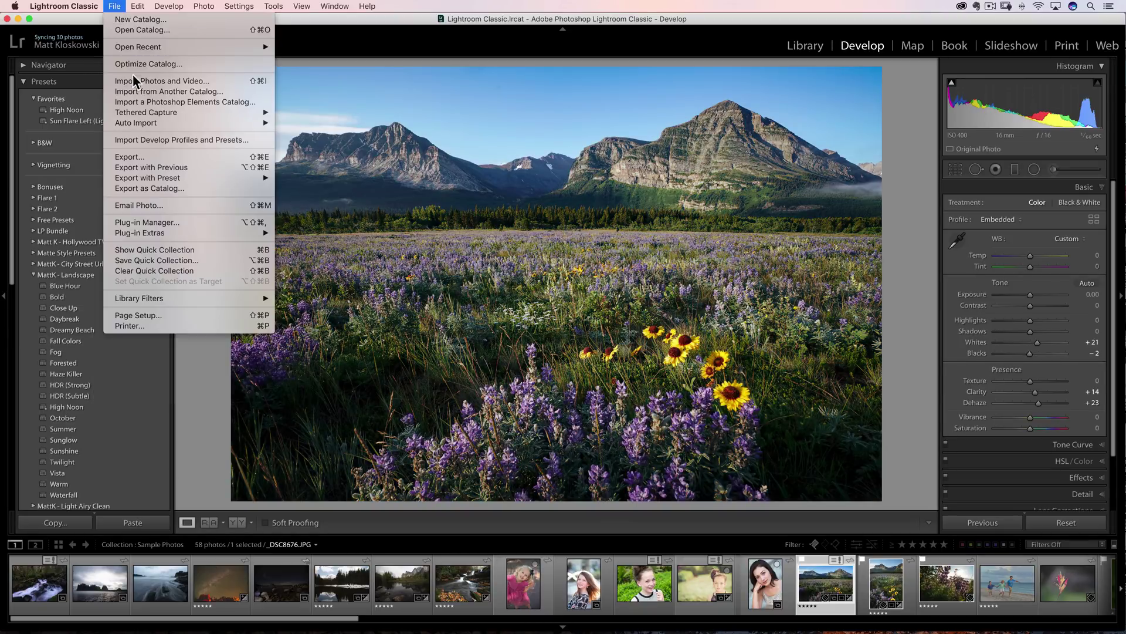
pyautogui.click(185, 371)
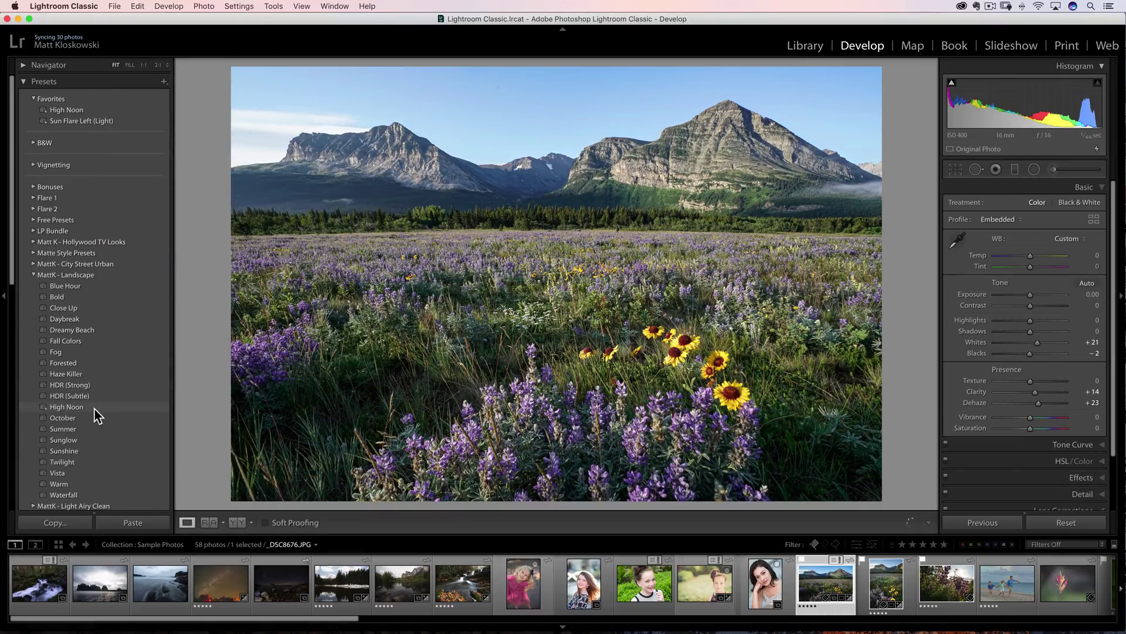
# Step: Review High Noon's options and try dragging Dreamy Beach into another preset group
pyautogui.rightClick(94, 410)
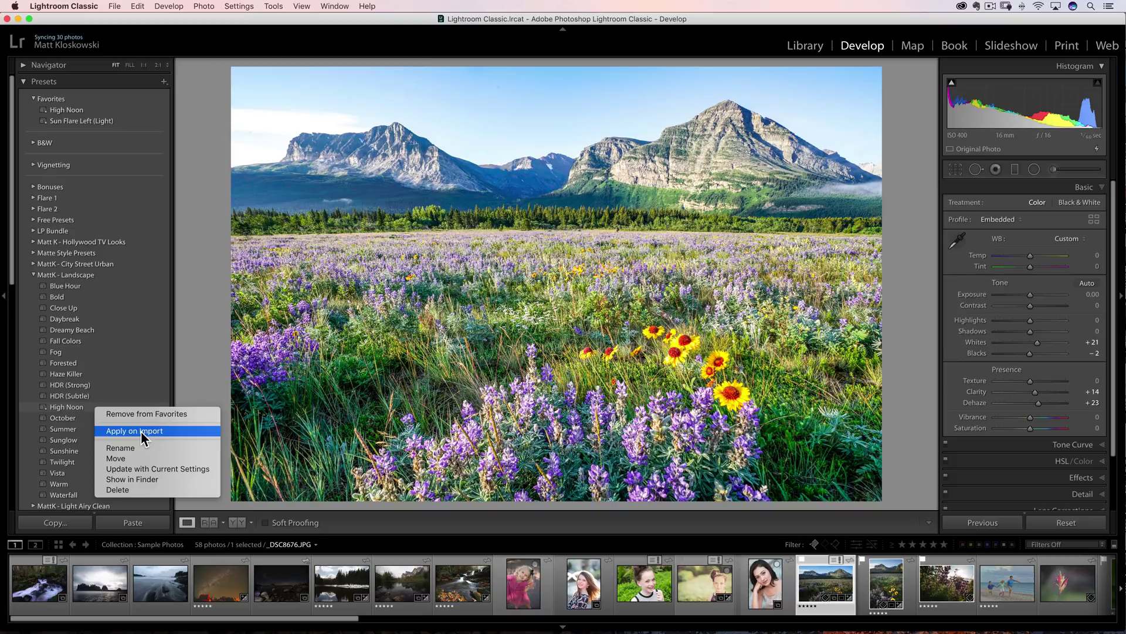
pyautogui.click(196, 351)
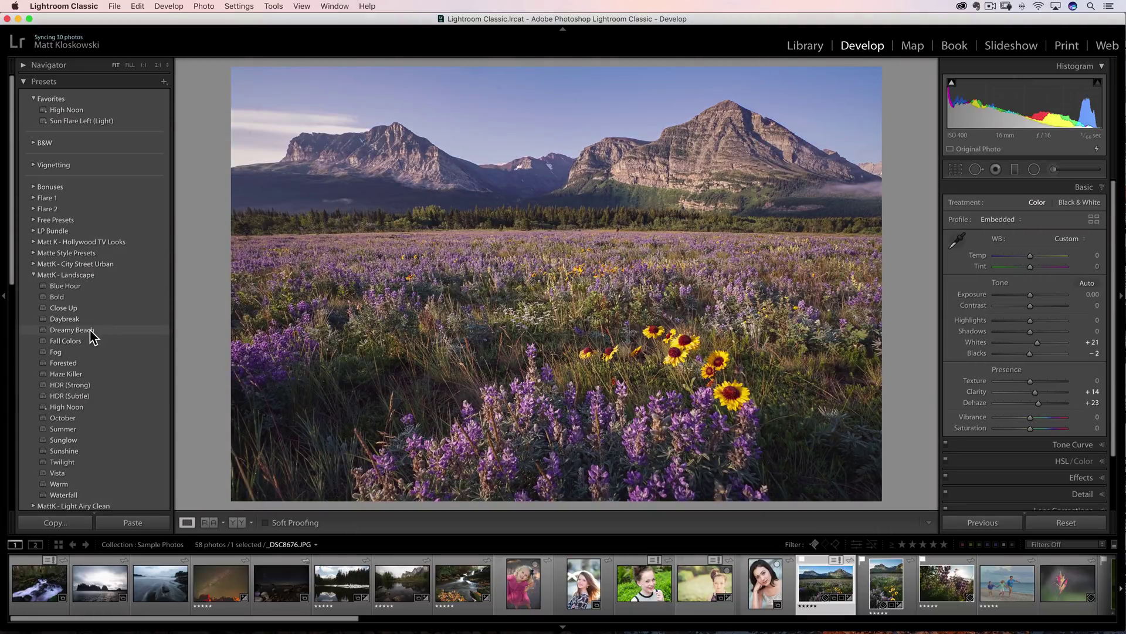
pyautogui.moveTo(90, 332)
pyautogui.mouseDown()
pyautogui.moveTo(103, 237)
pyautogui.moveTo(95, 334)
pyautogui.mouseUp()
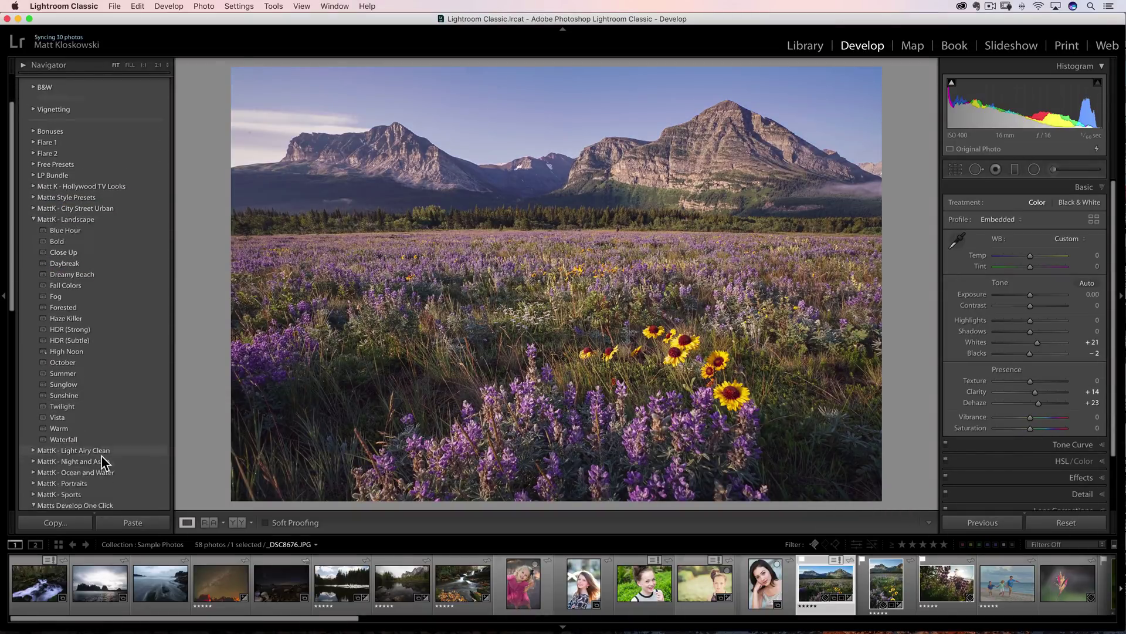
pyautogui.scroll(-5, 101, 455)
pyautogui.scroll(1, 101, 456)
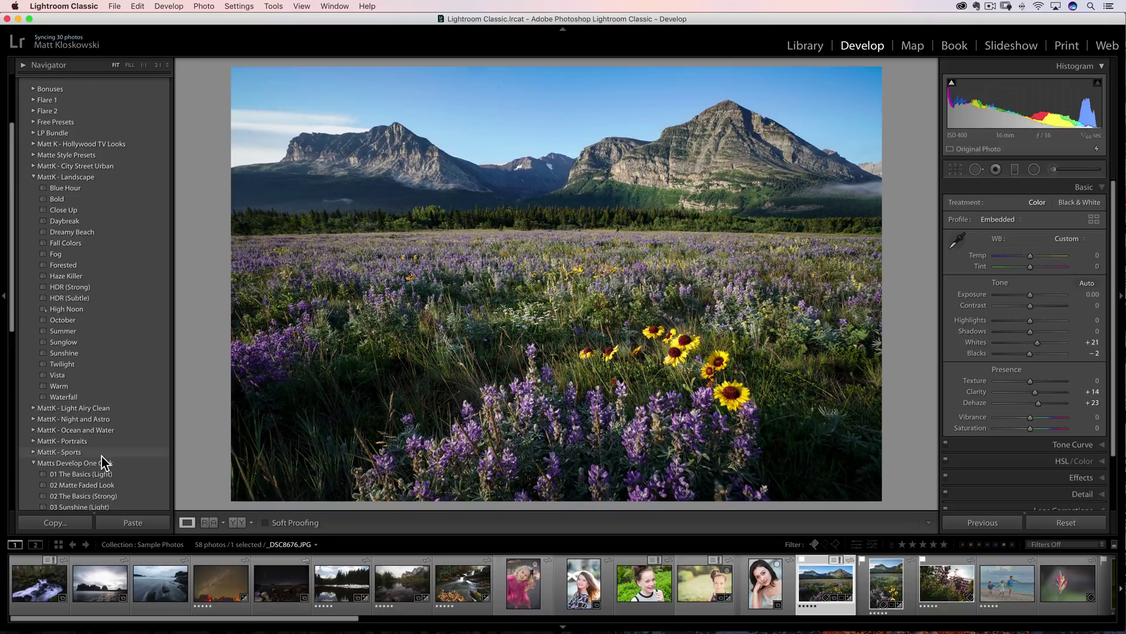
pyautogui.rightClick(74, 234)
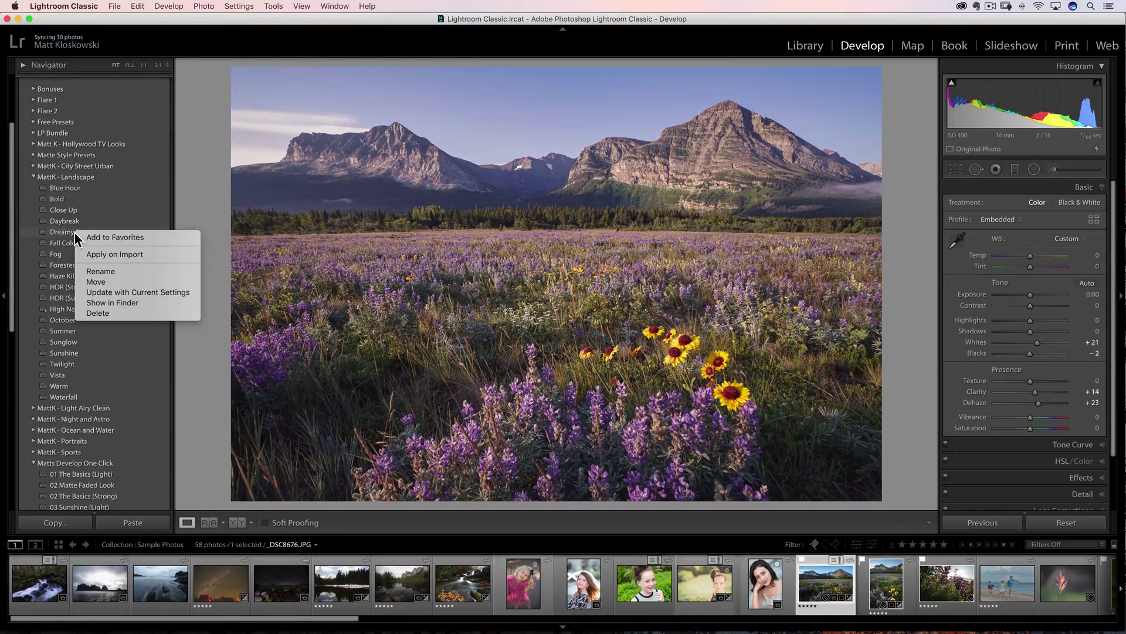
pyautogui.click(97, 283)
pyautogui.click(572, 176)
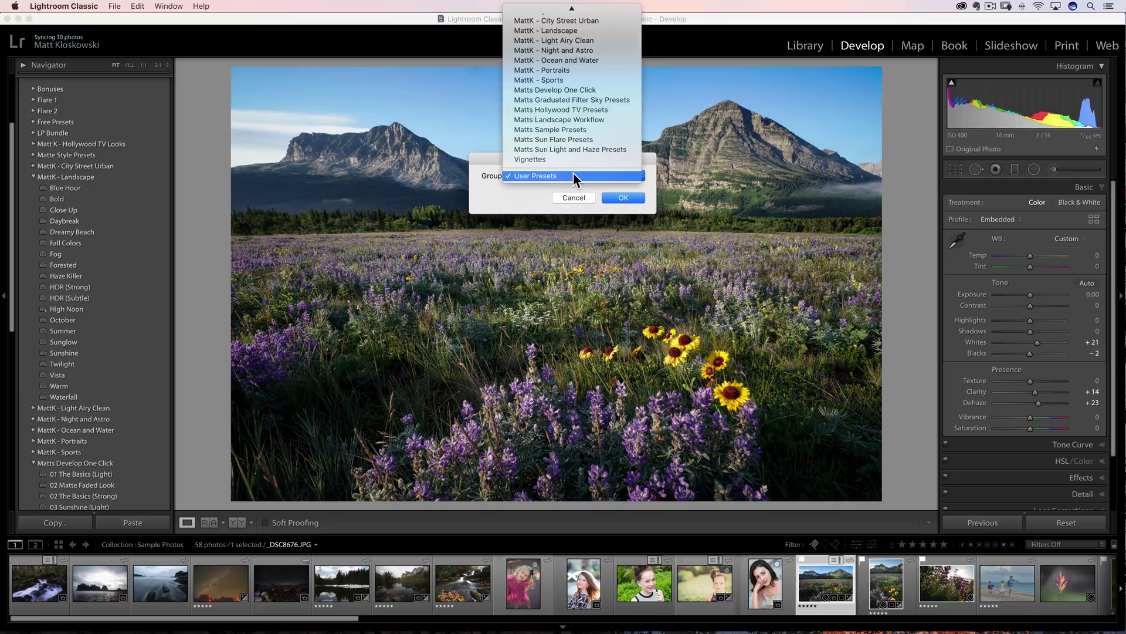
pyautogui.scroll(3, 555, 100)
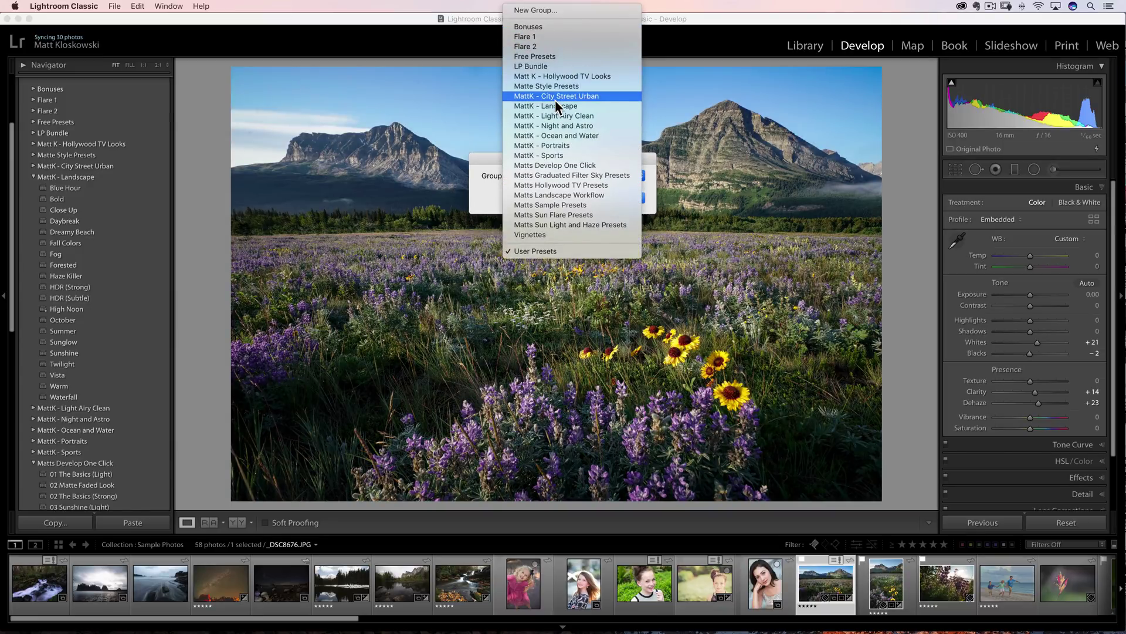
pyautogui.click(501, 195)
pyautogui.click(610, 197)
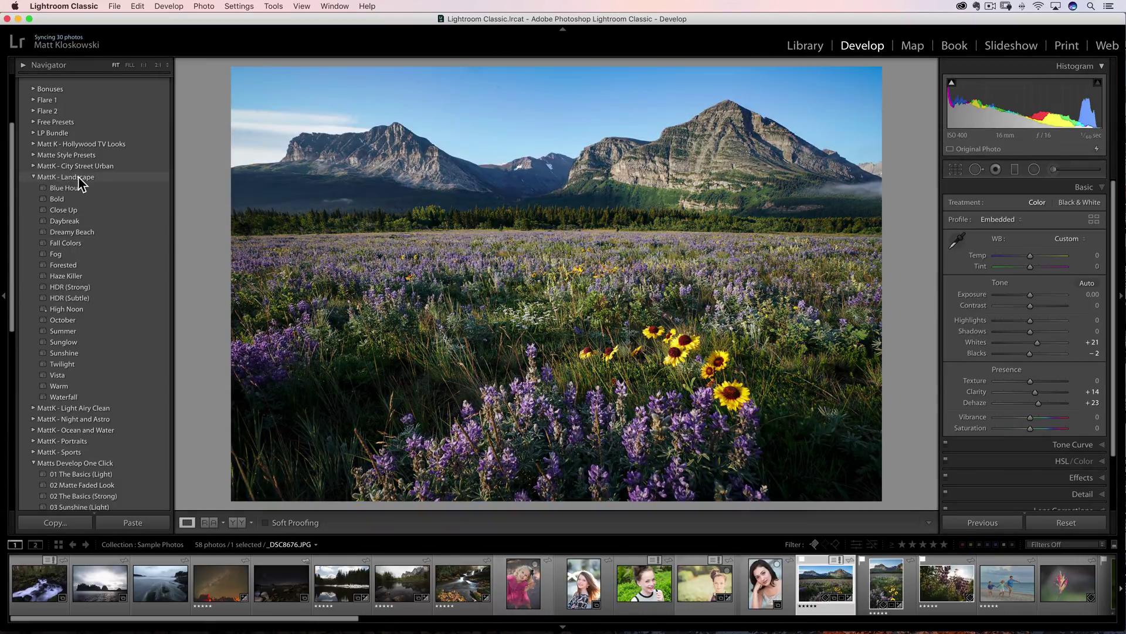
pyautogui.rightClick(79, 176)
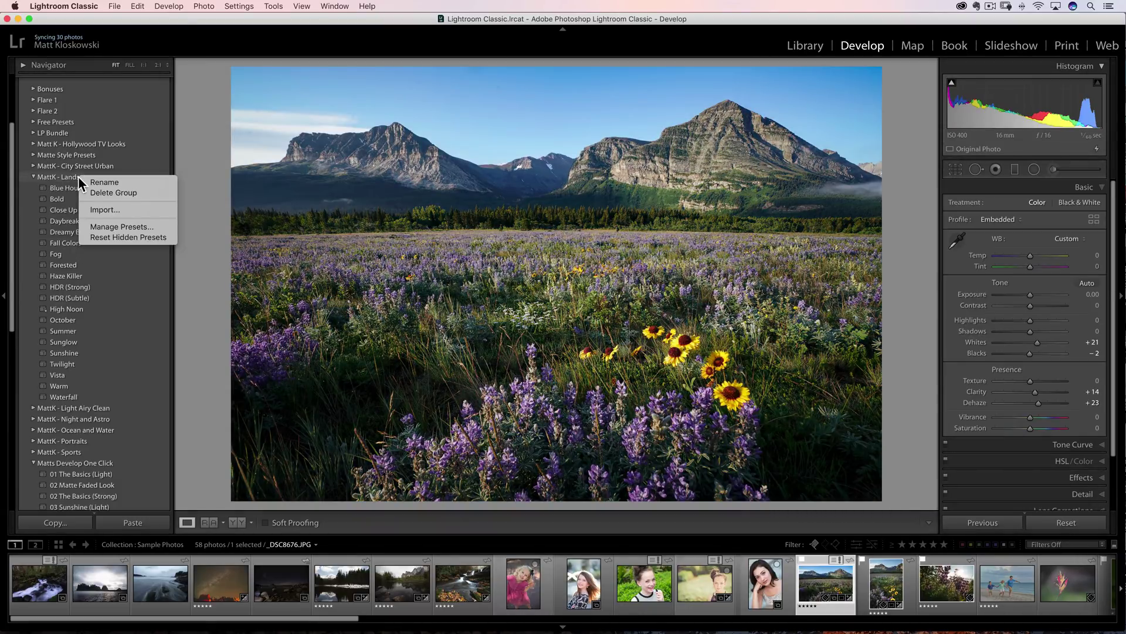
pyautogui.click(156, 227)
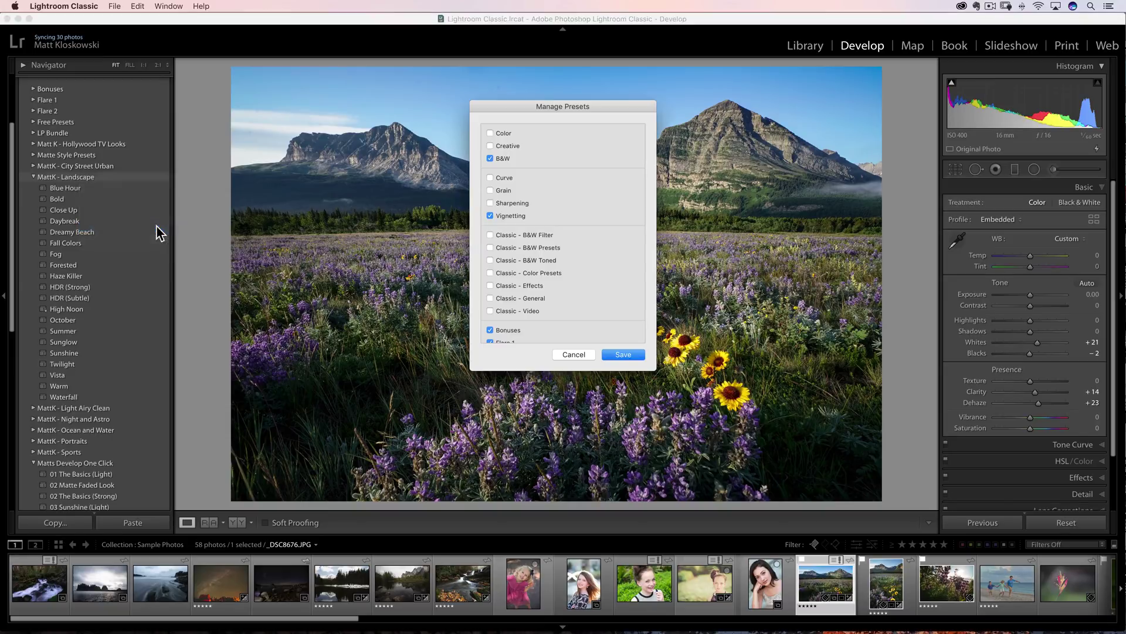
pyautogui.scroll(-3, 530, 186)
pyautogui.scroll(3, 530, 186)
pyautogui.click(569, 354)
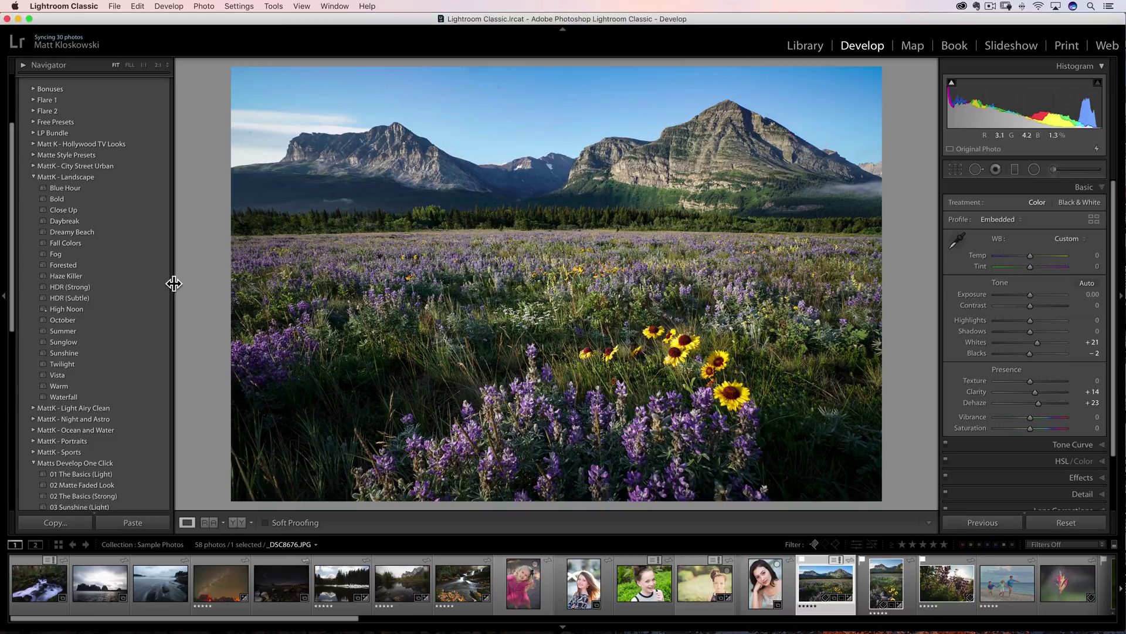
pyautogui.rightClick(104, 178)
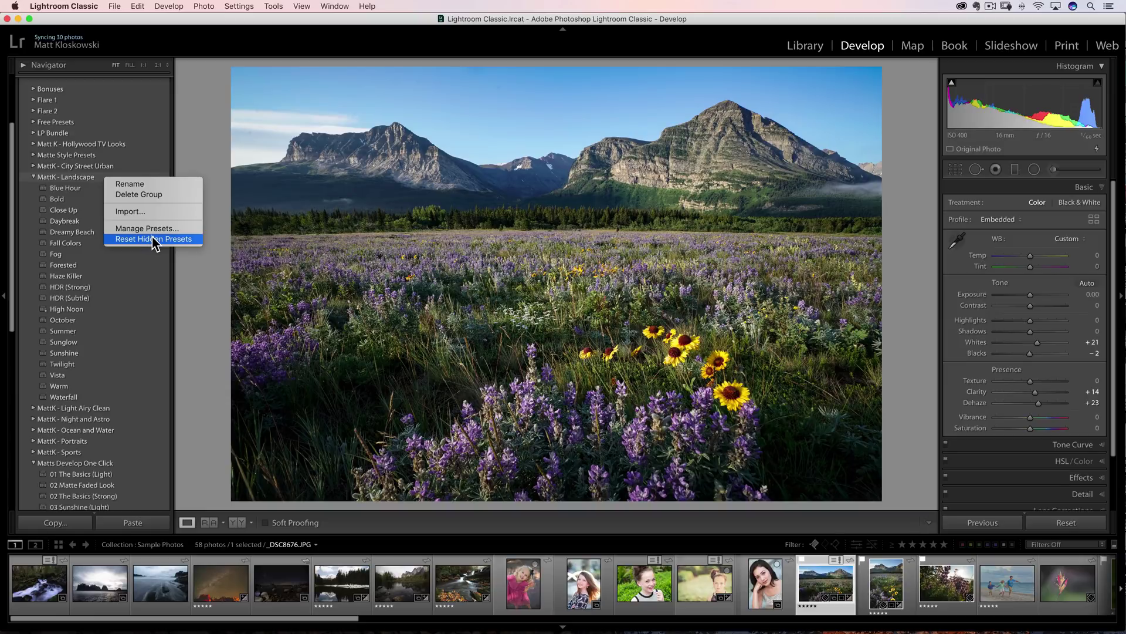
pyautogui.click(200, 272)
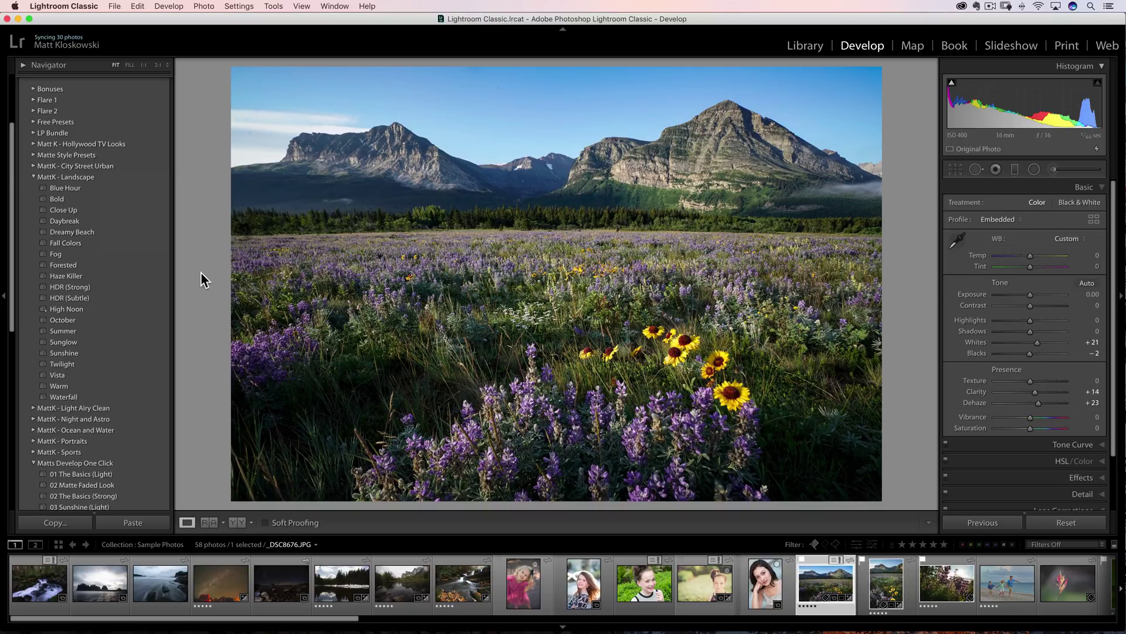
pyautogui.scroll(5, 126, 222)
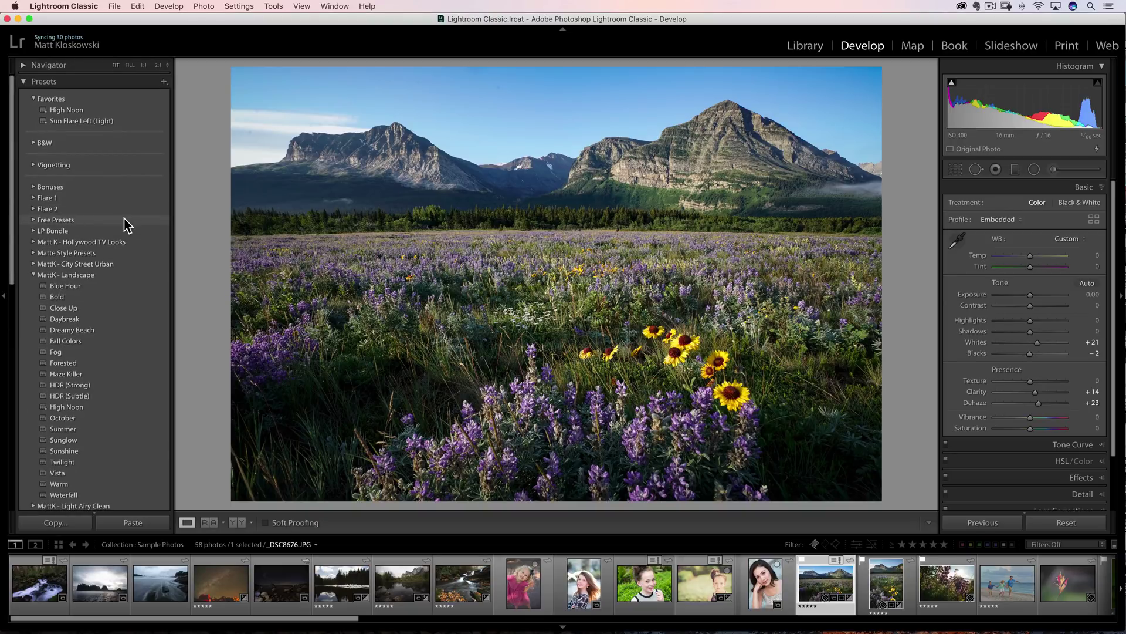
pyautogui.click(164, 82)
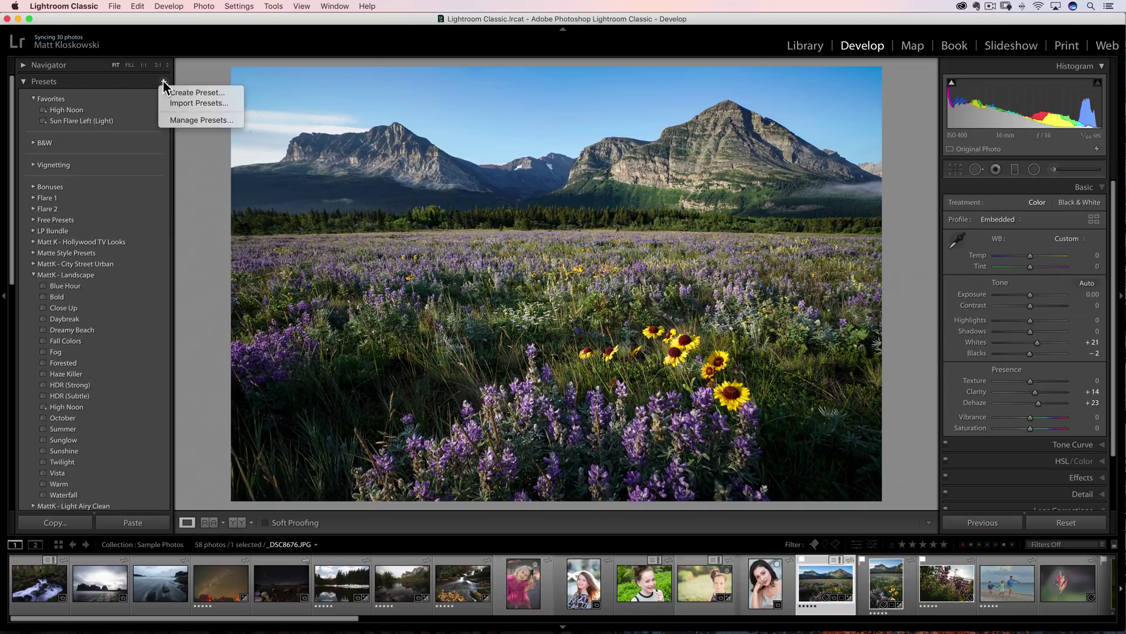
pyautogui.click(221, 102)
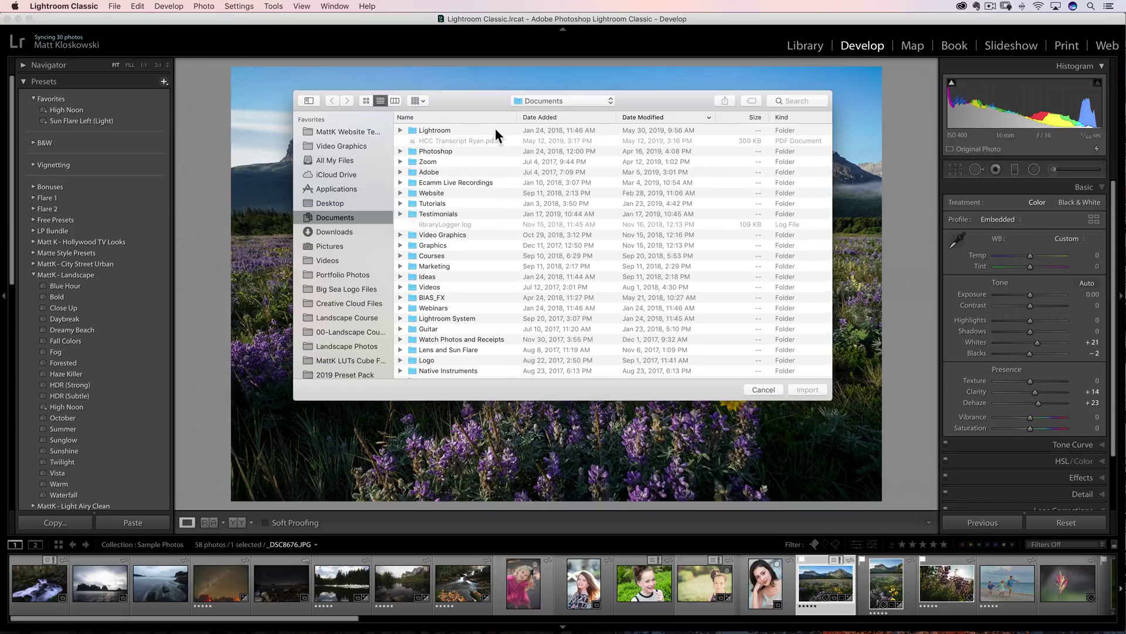
pyautogui.click(756, 389)
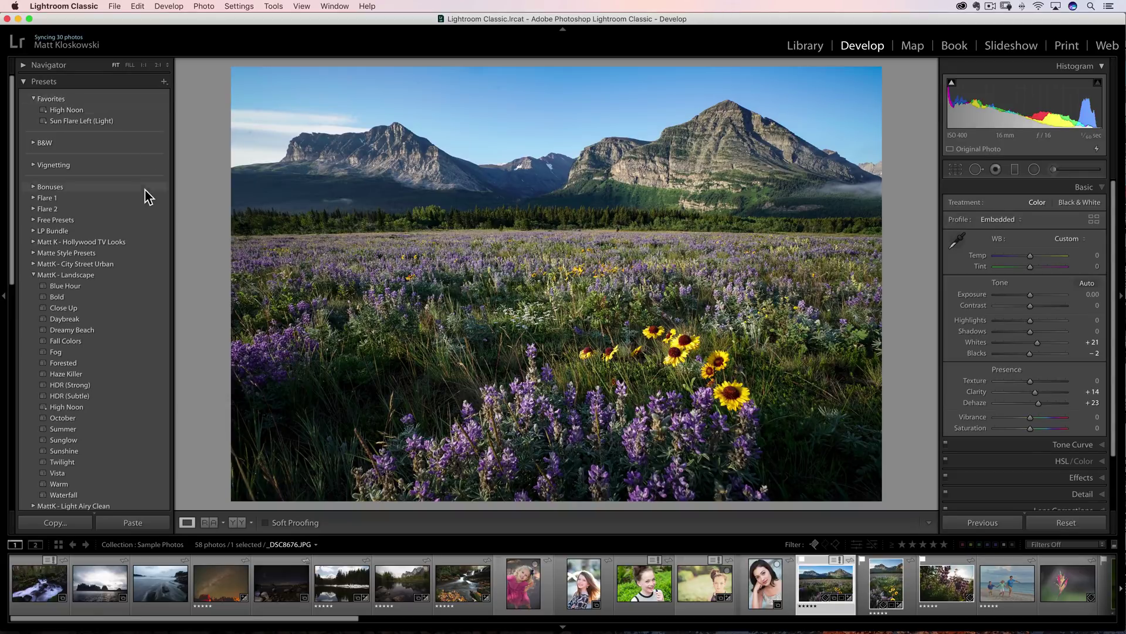
# Step: Start a new Develop preset, review the Group dropdown's preset groups, then cancel
pyautogui.click(164, 81)
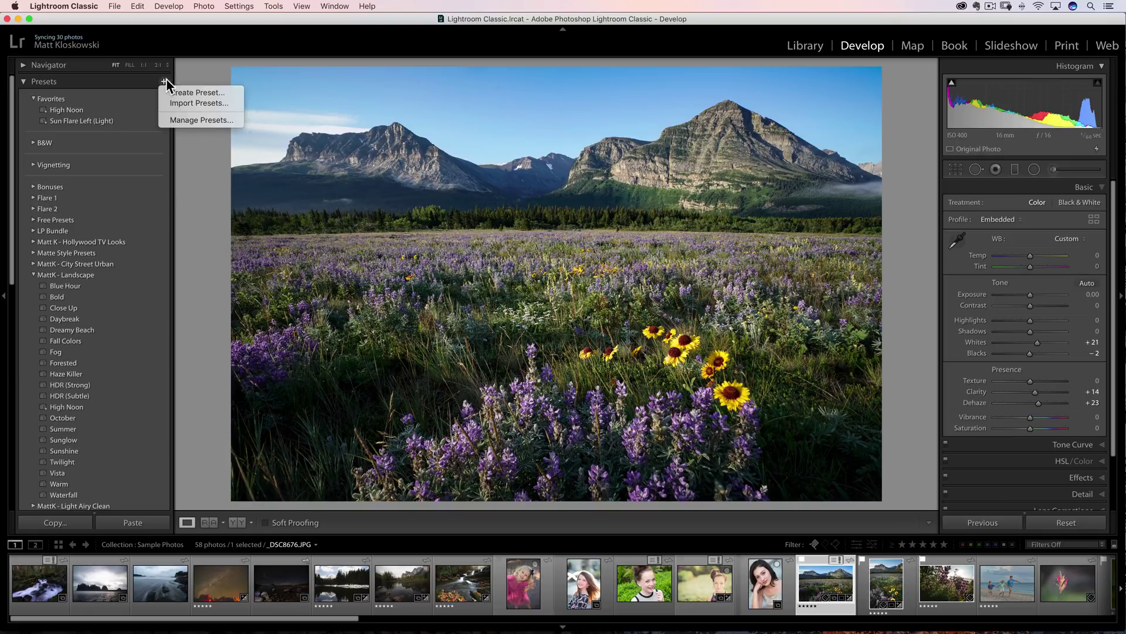
pyautogui.click(202, 92)
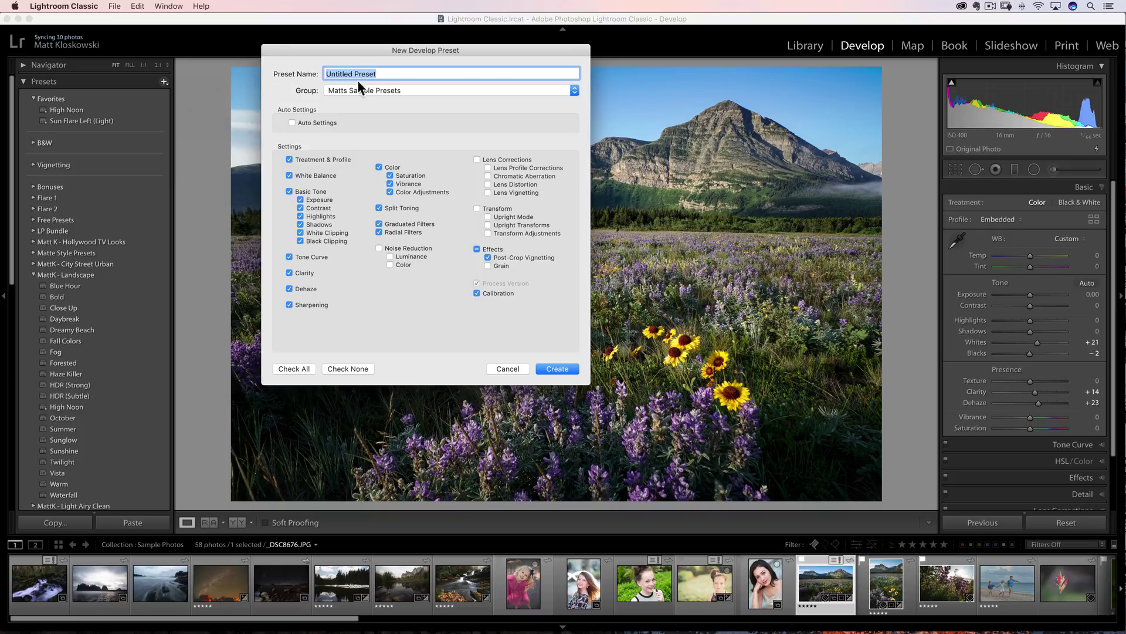
pyautogui.click(337, 91)
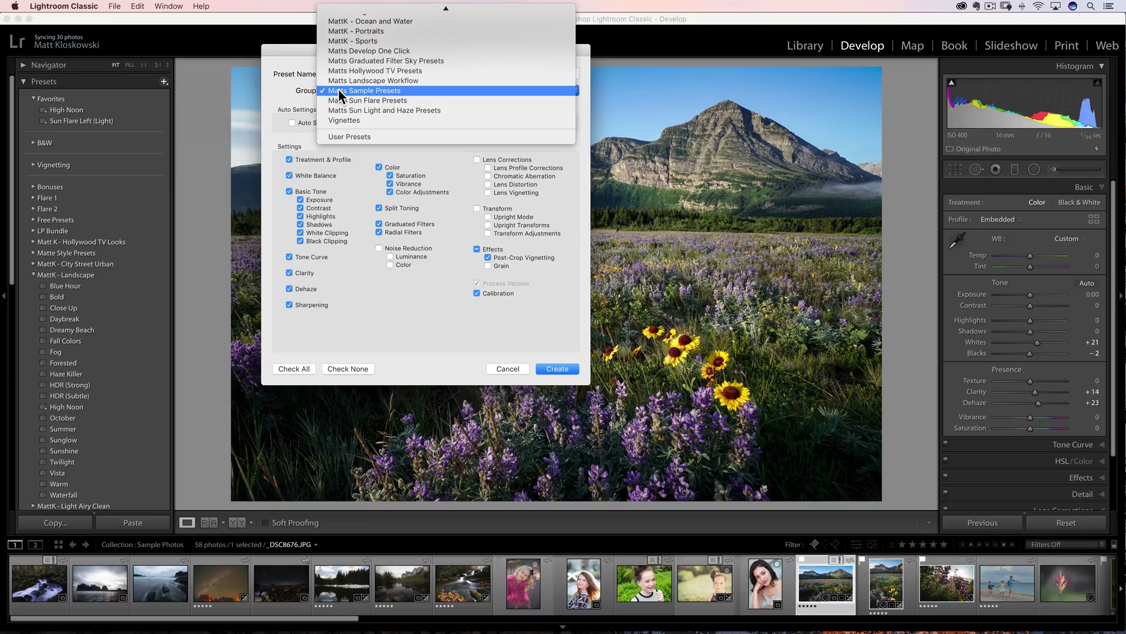
pyautogui.scroll(5, 345, 79)
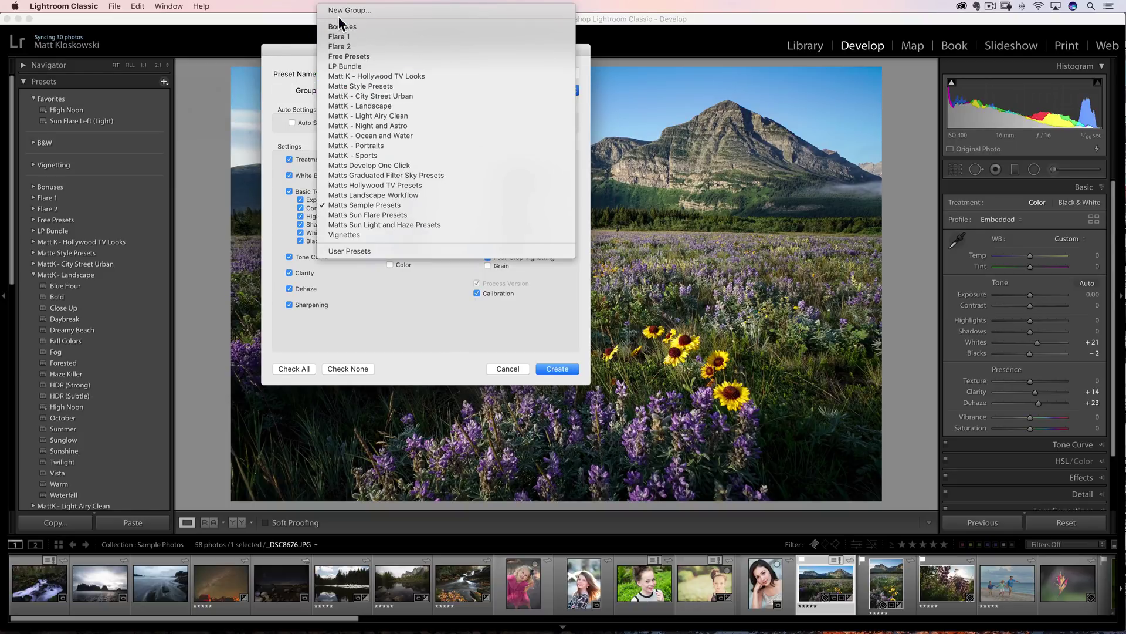
pyautogui.click(294, 98)
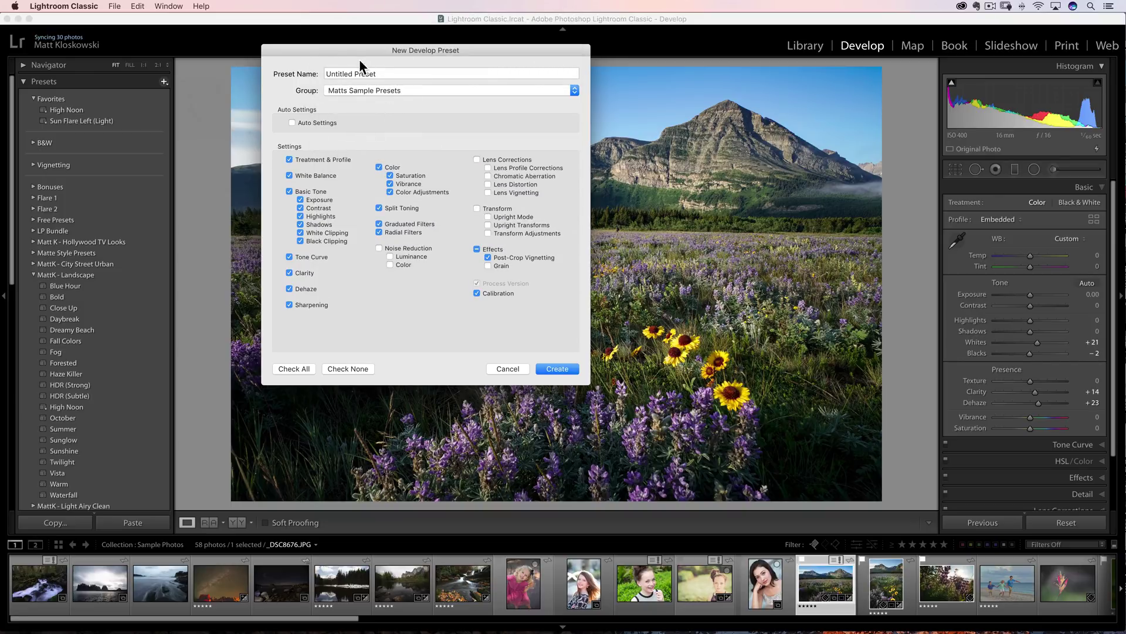
pyautogui.click(361, 94)
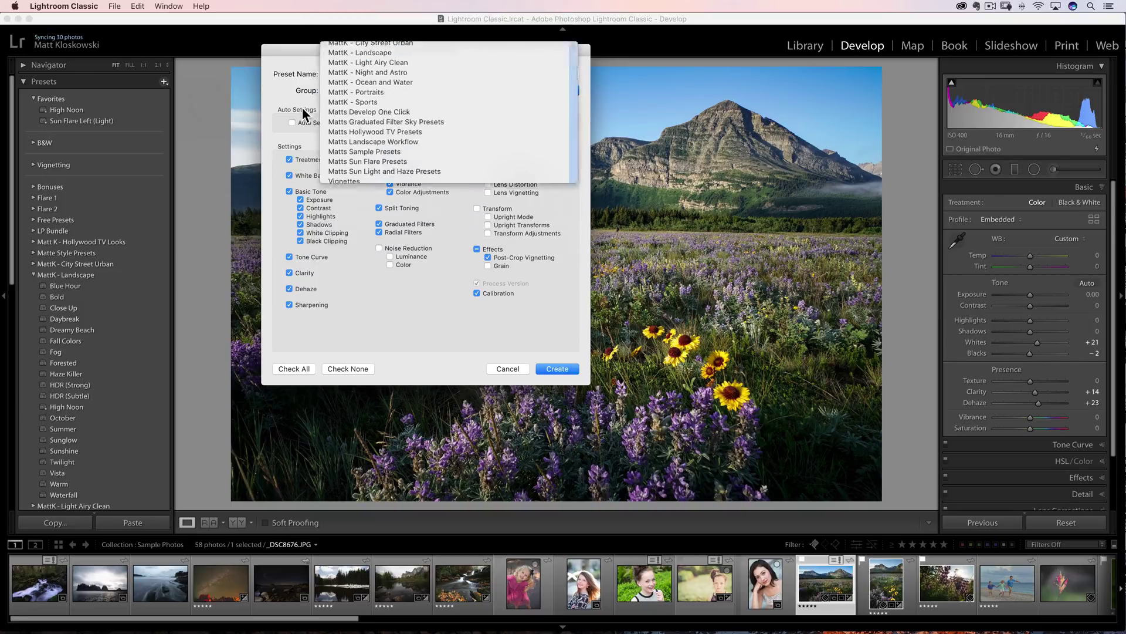
pyautogui.click(399, 429)
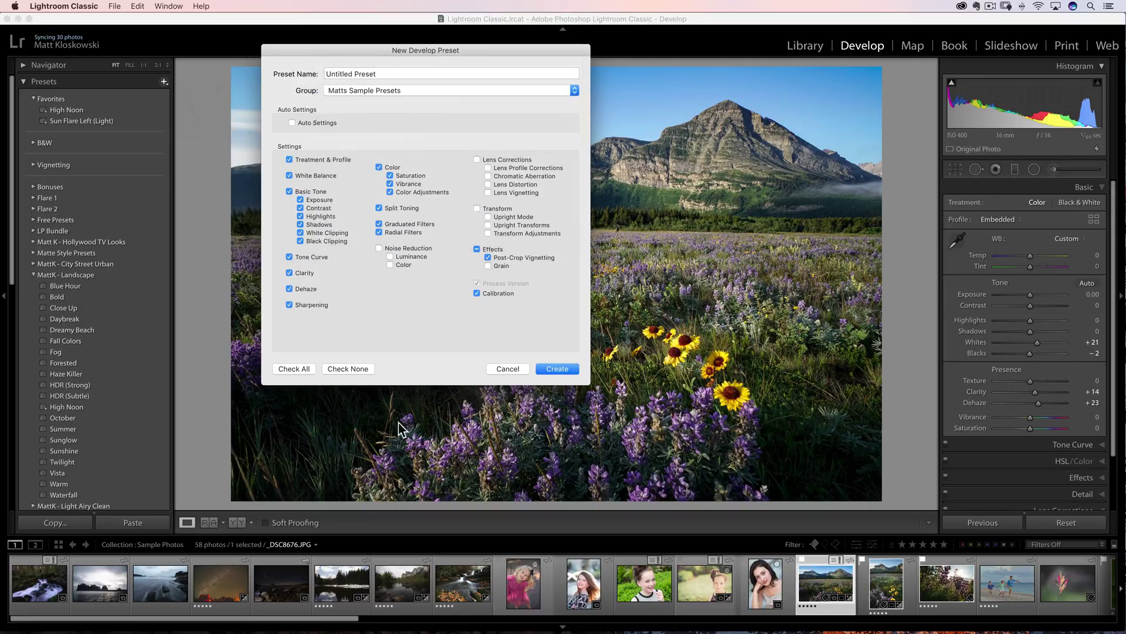
pyautogui.click(505, 369)
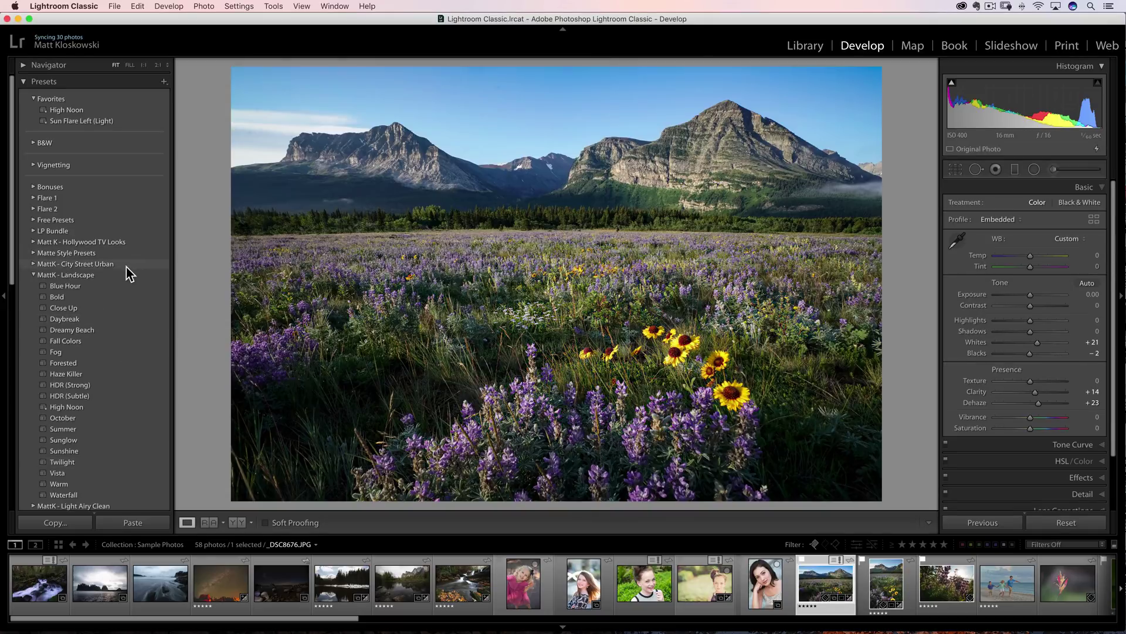
pyautogui.rightClick(128, 273)
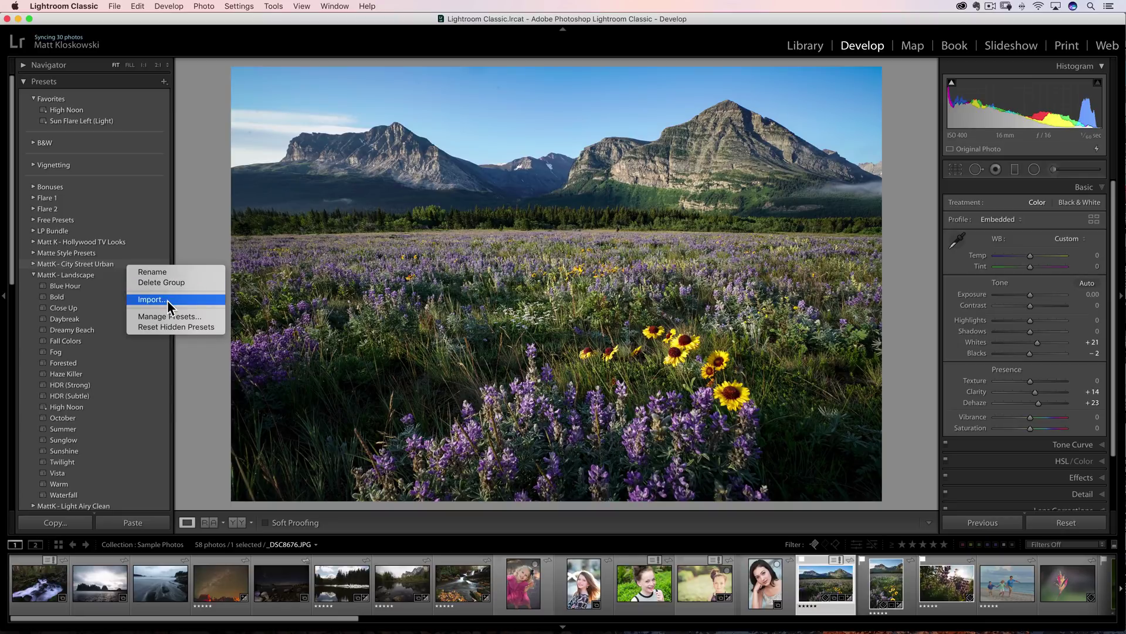
pyautogui.click(218, 179)
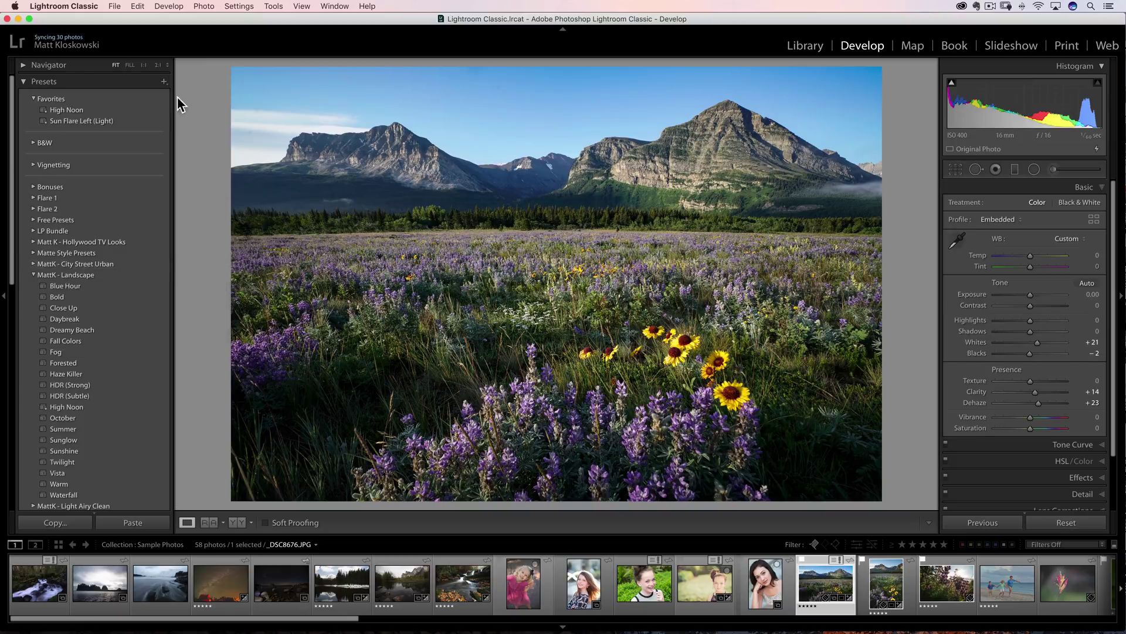
pyautogui.click(164, 83)
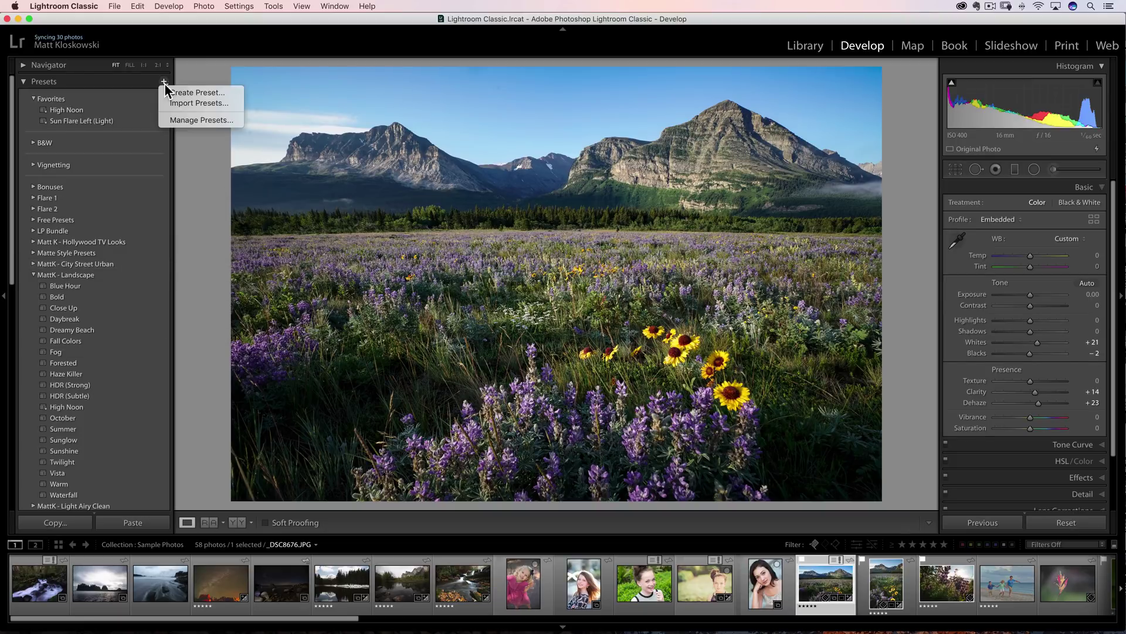
pyautogui.click(191, 102)
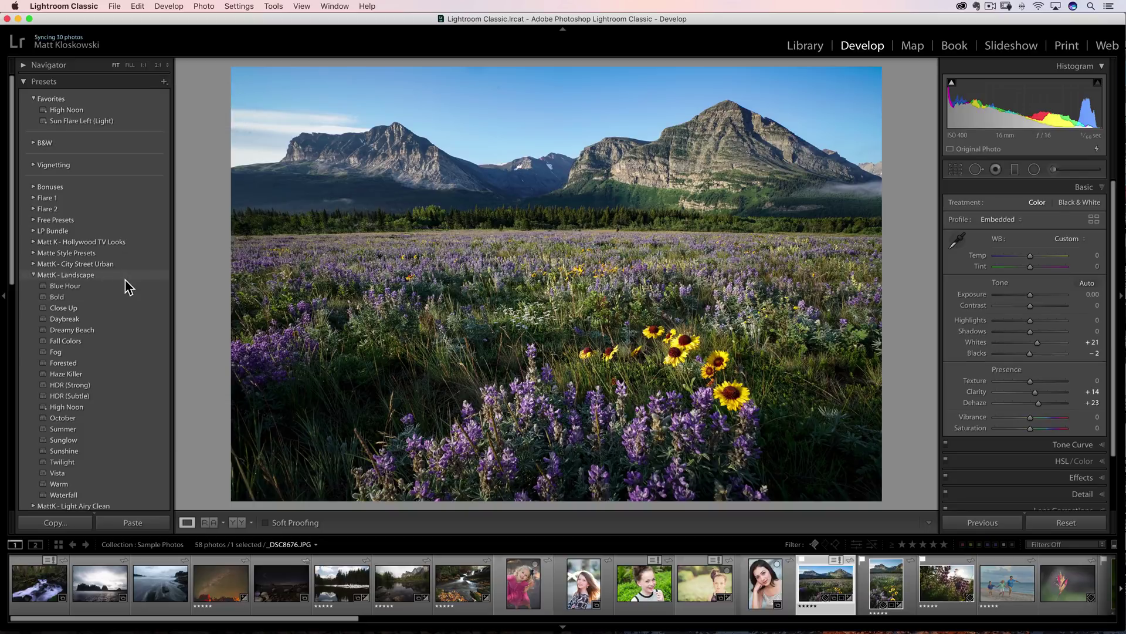
pyautogui.rightClick(125, 275)
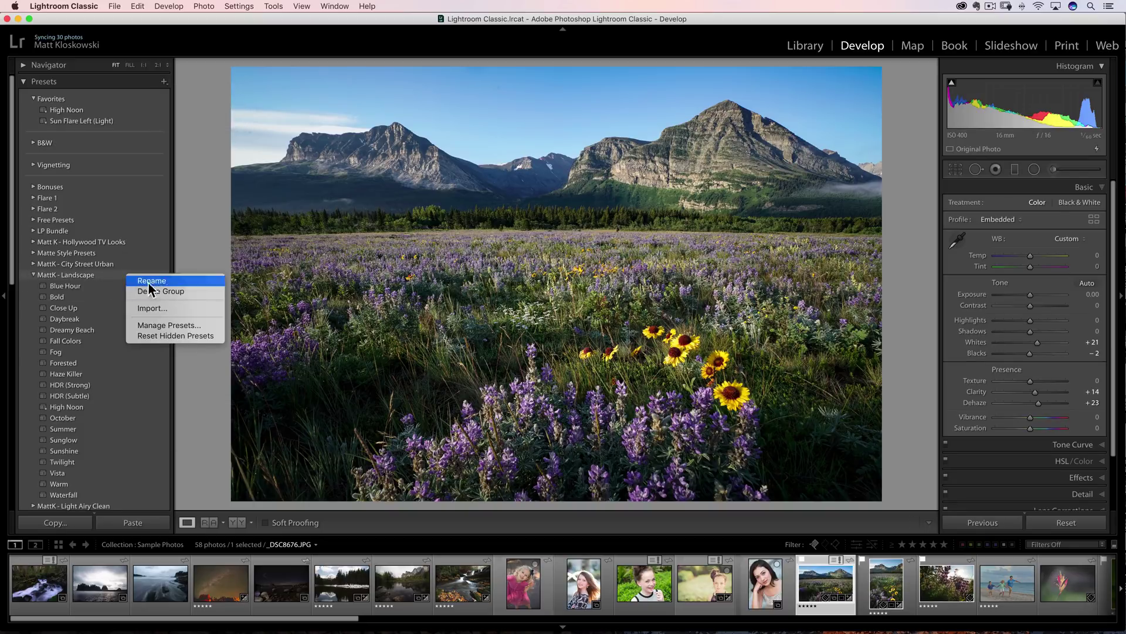
pyautogui.click(171, 308)
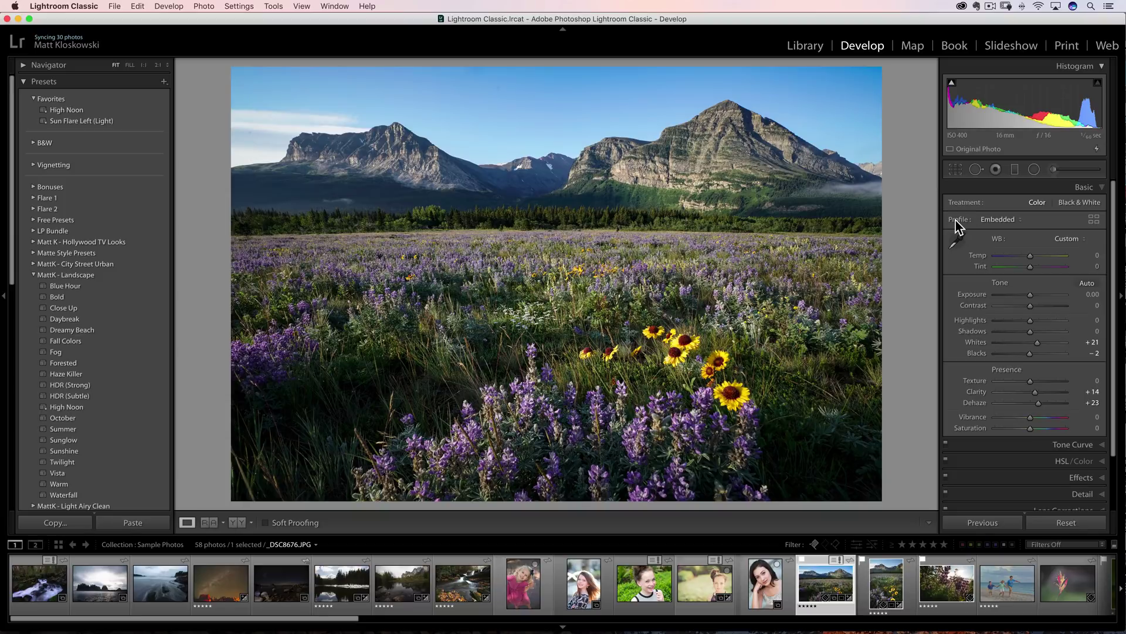
# Step: Open the Profile Browser with Artistic (8) expanded, then switch to Photoshop with Cmd+Tab
pyautogui.click(1094, 221)
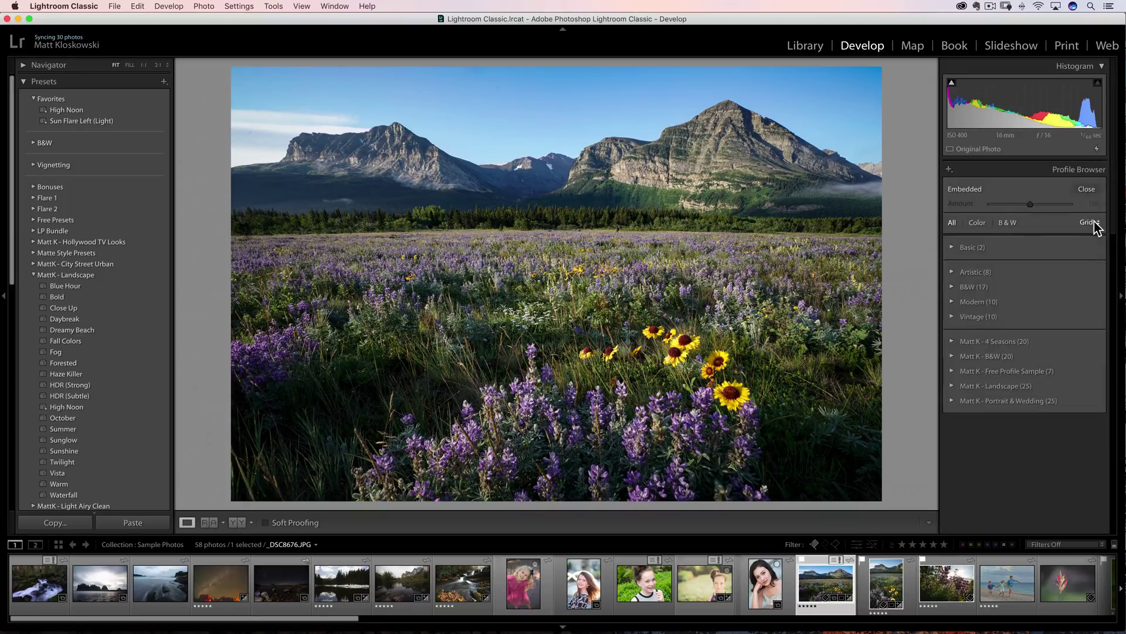
pyautogui.click(953, 274)
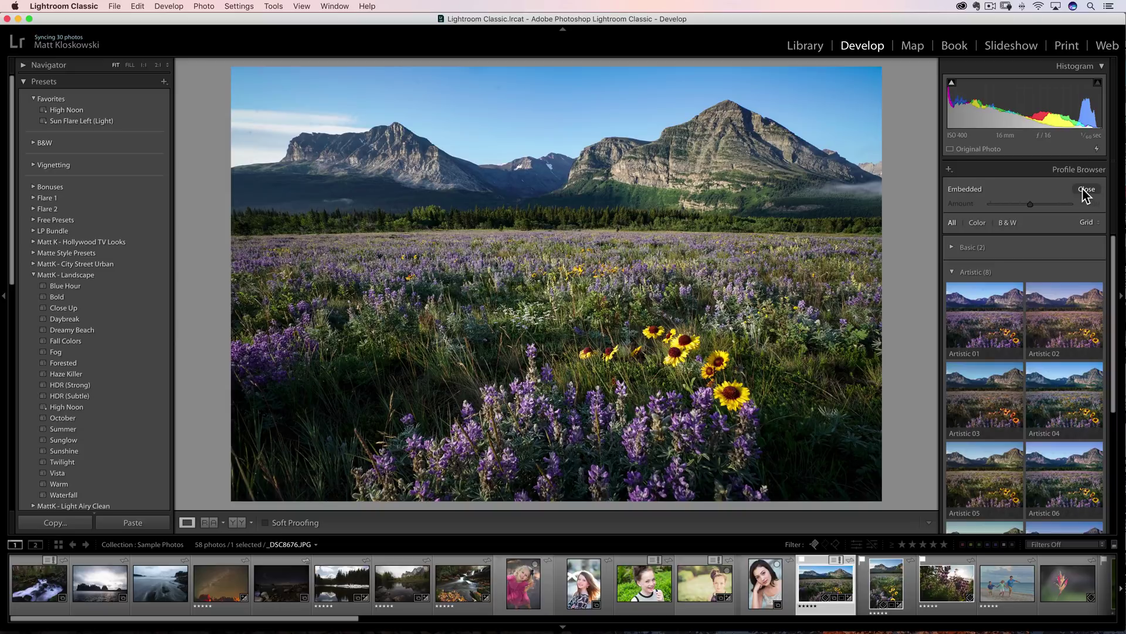
pyautogui.press('super+Tab')
pyautogui.press('super+Tab')
pyautogui.press('super+Tab')
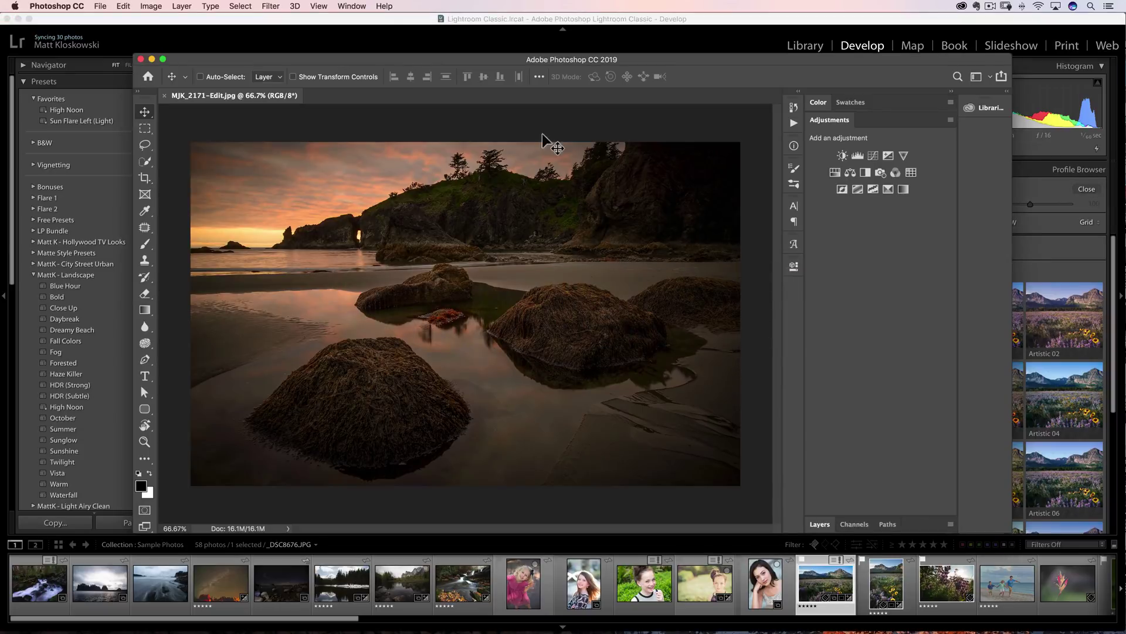
# Step: Open Filter > Camera Raw Filter and show its Presets tab
pyautogui.click(271, 6)
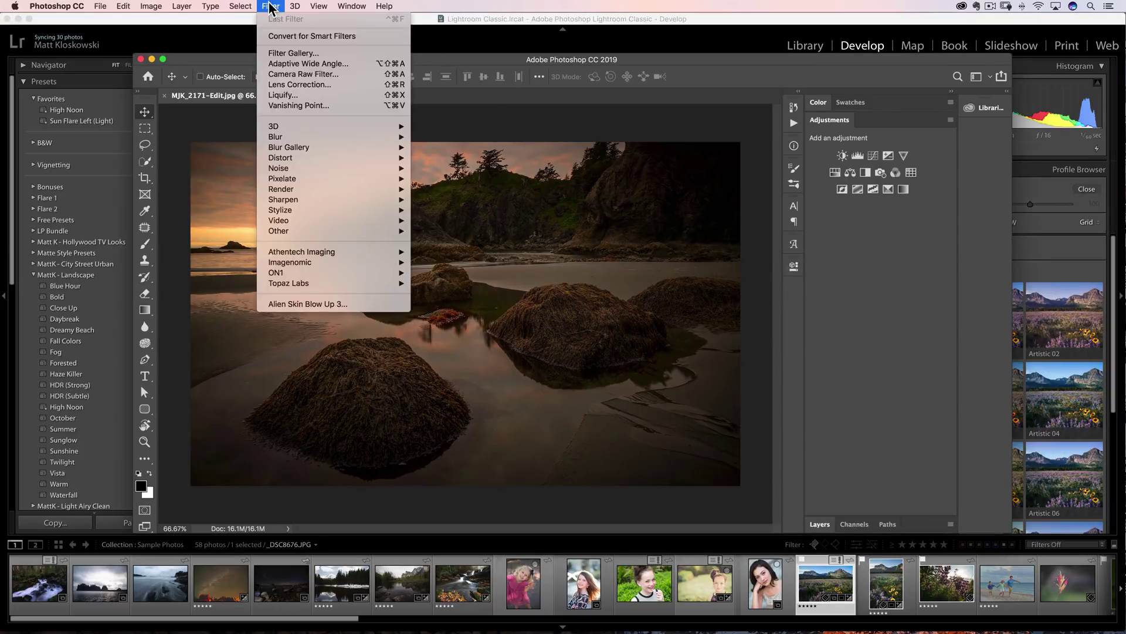
pyautogui.click(293, 75)
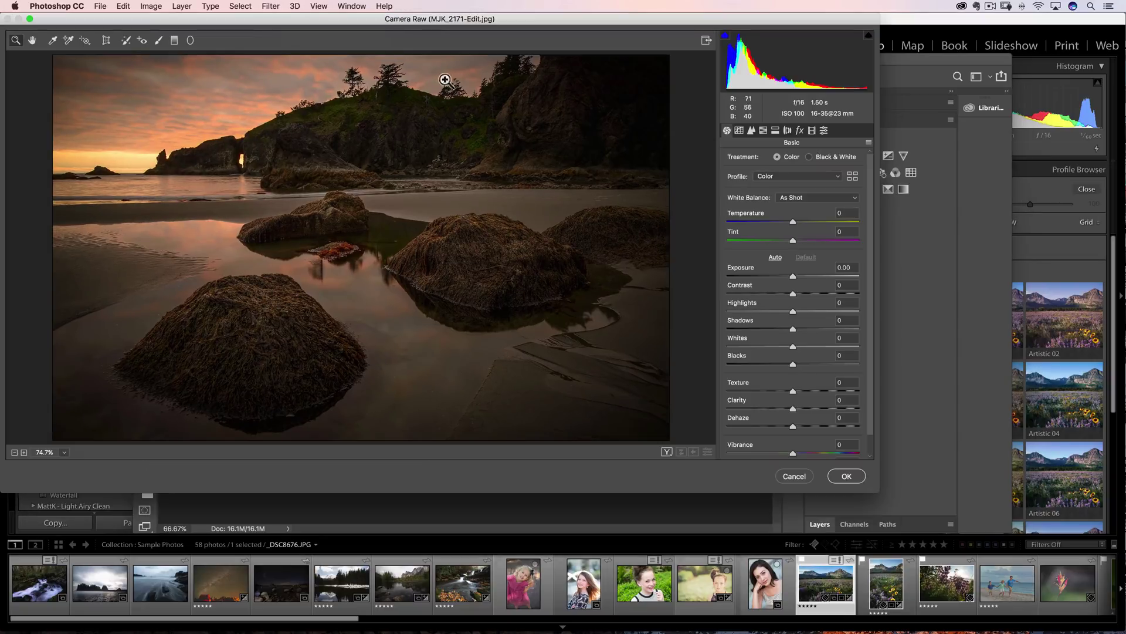
pyautogui.click(825, 130)
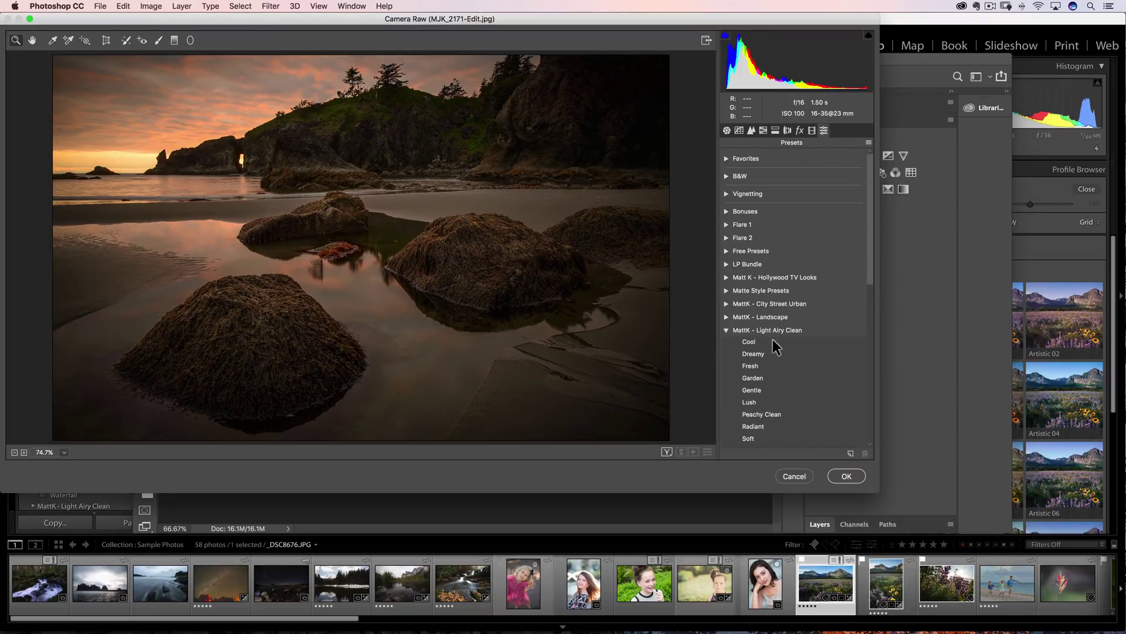
pyautogui.scroll(-5, 771, 349)
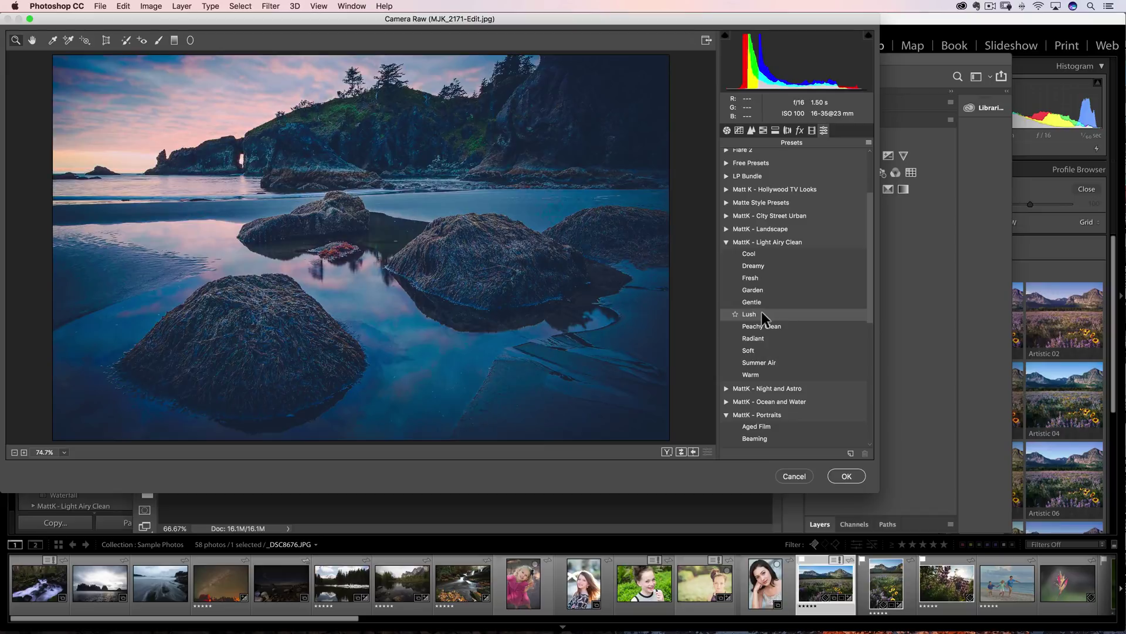
# Step: Inspect the Lush preset's options, cancel Camera Raw, and return to Lightroom Classic
pyautogui.rightClick(762, 311)
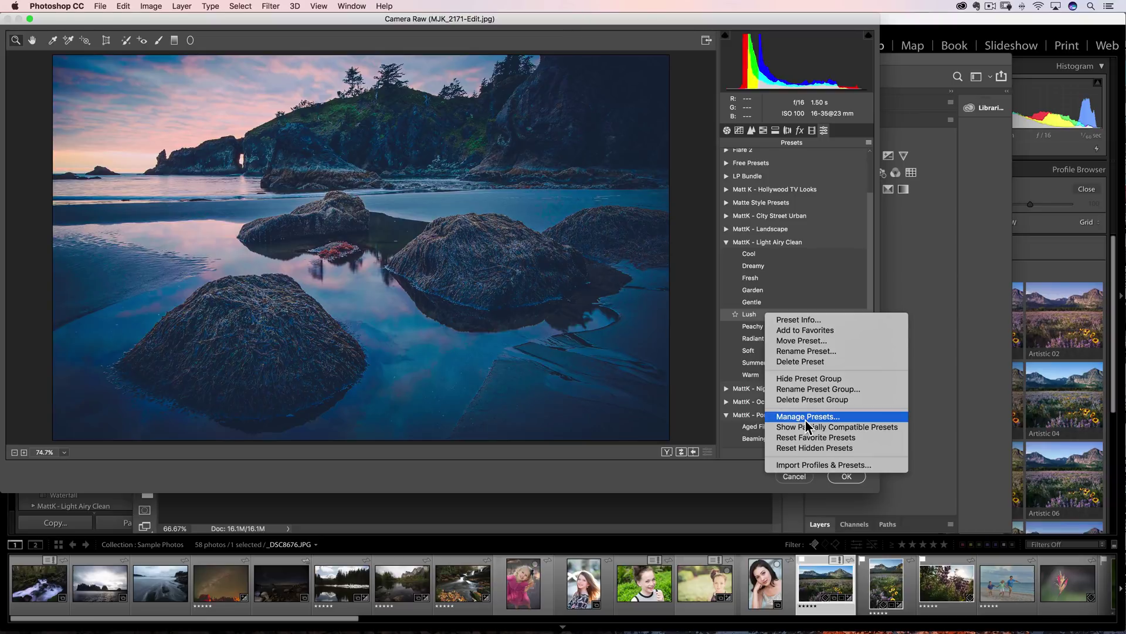
pyautogui.click(867, 250)
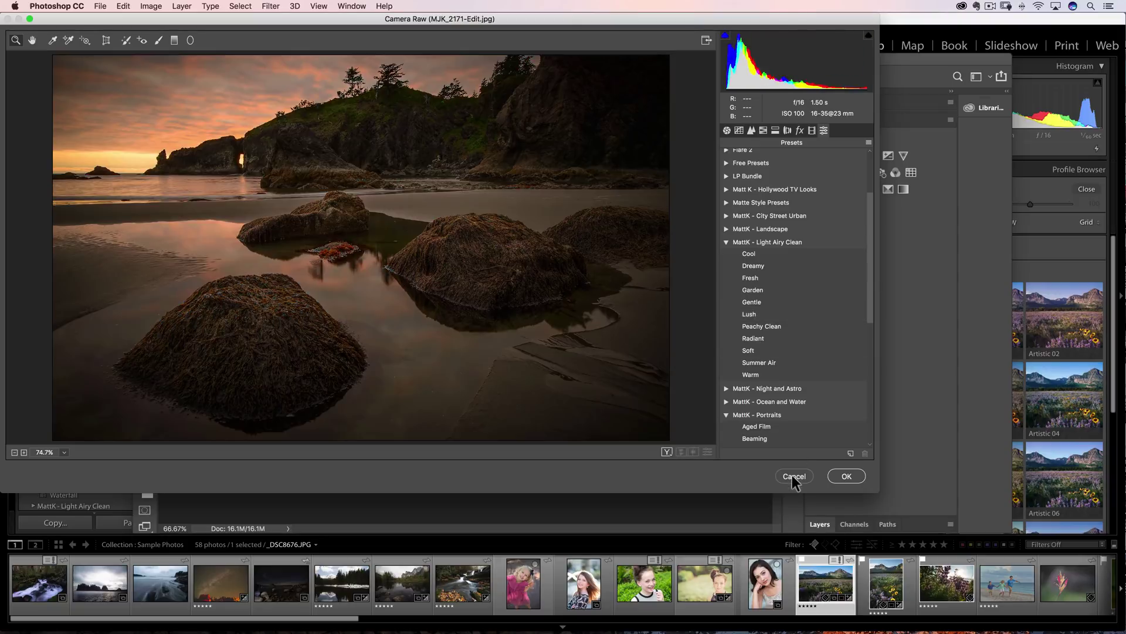
pyautogui.click(793, 475)
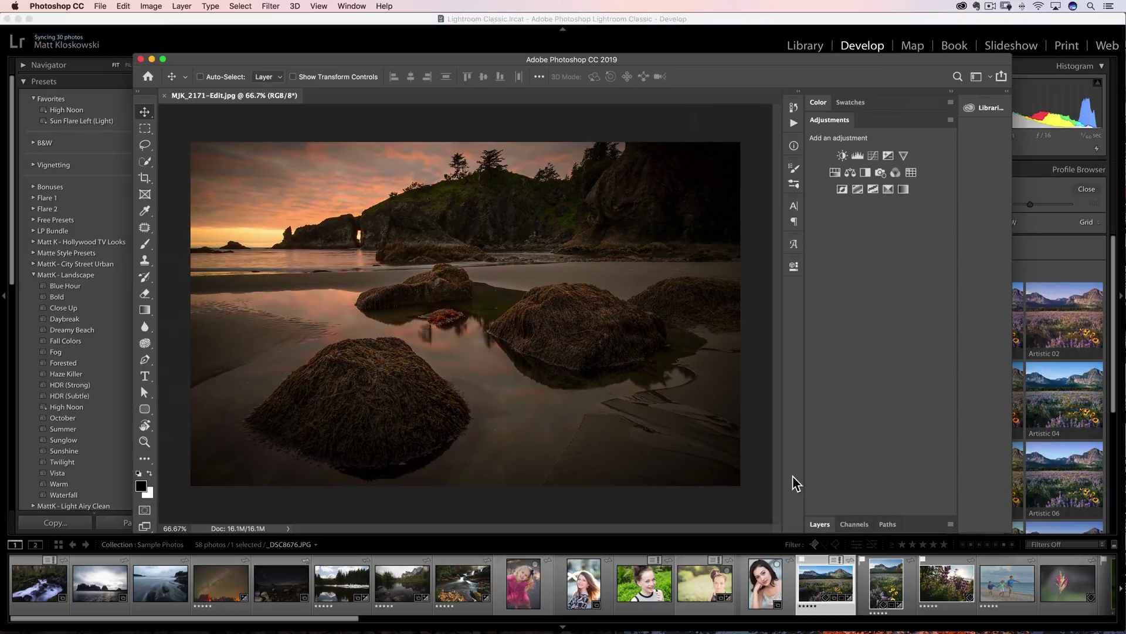
pyautogui.click(163, 26)
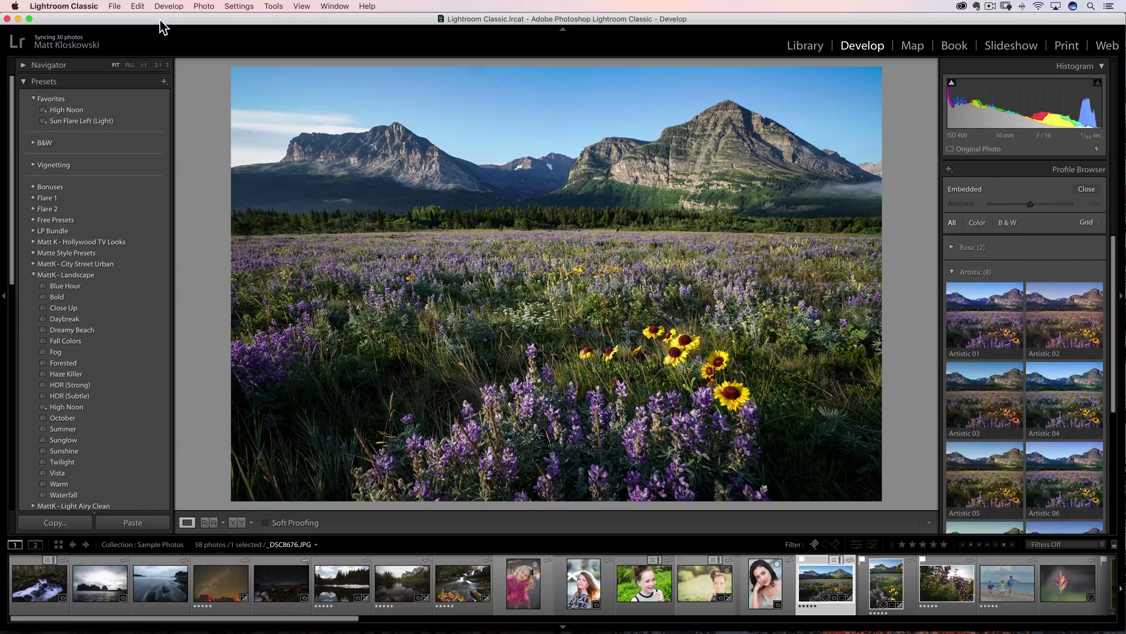
# Step: Switch to Safari with Cmd+Tab and scroll the mattk.com page back to the top
pyautogui.press('super+Tab')
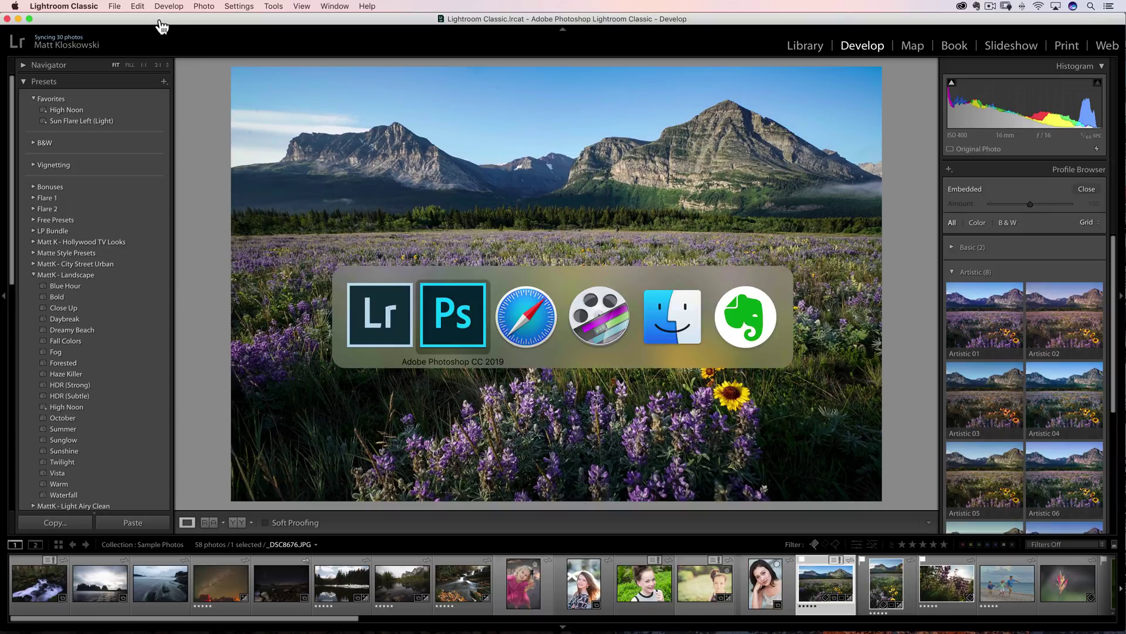
pyautogui.press('super+Tab')
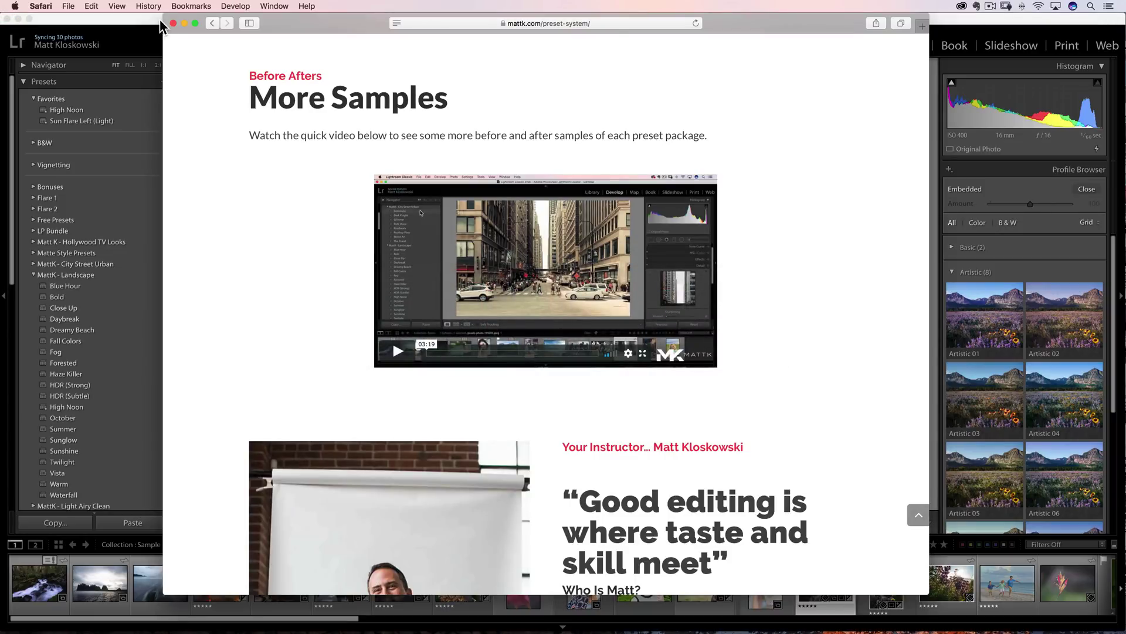
pyautogui.click(917, 515)
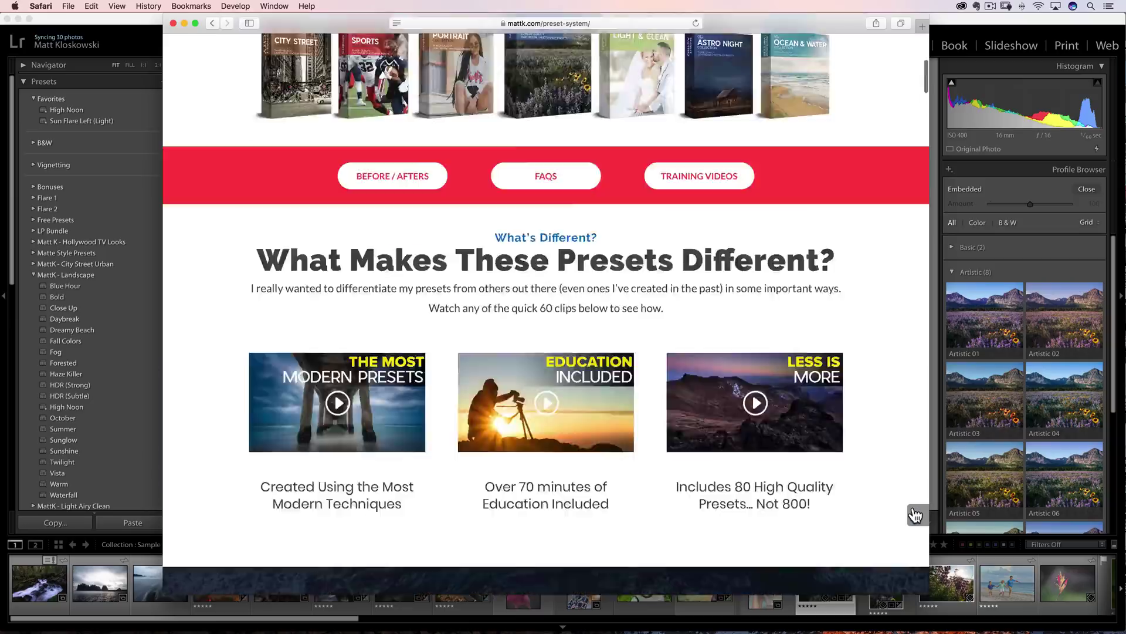